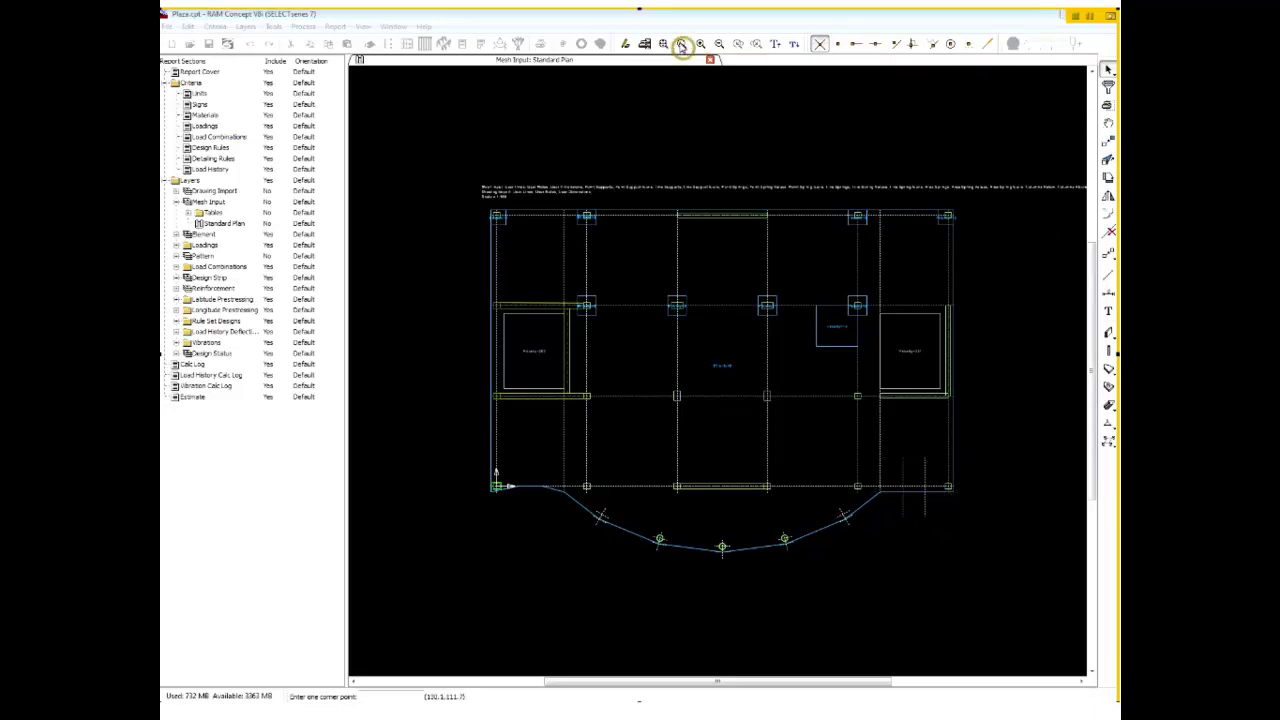
Zoom into the slab's lower-right corner above the curved edge and select that slab.
{"action": "left_click", "coordinate": [805, 413]}
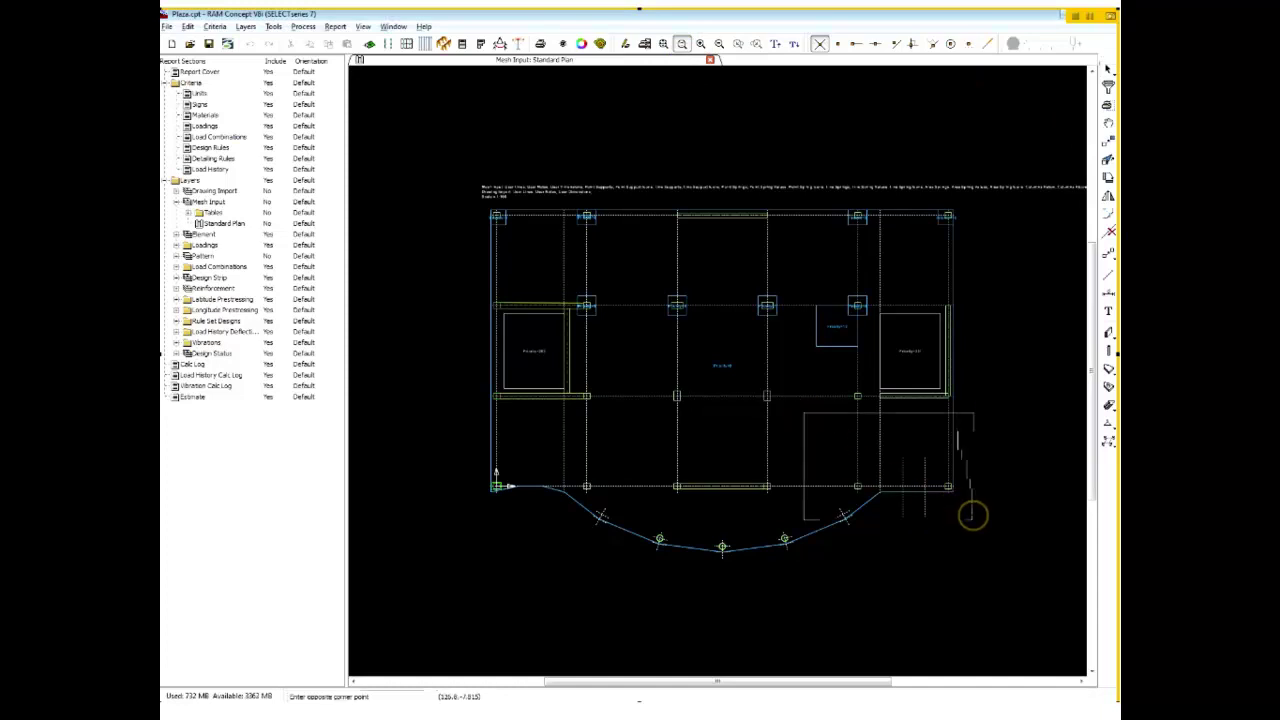
{"action": "left_click", "coordinate": [973, 515]}
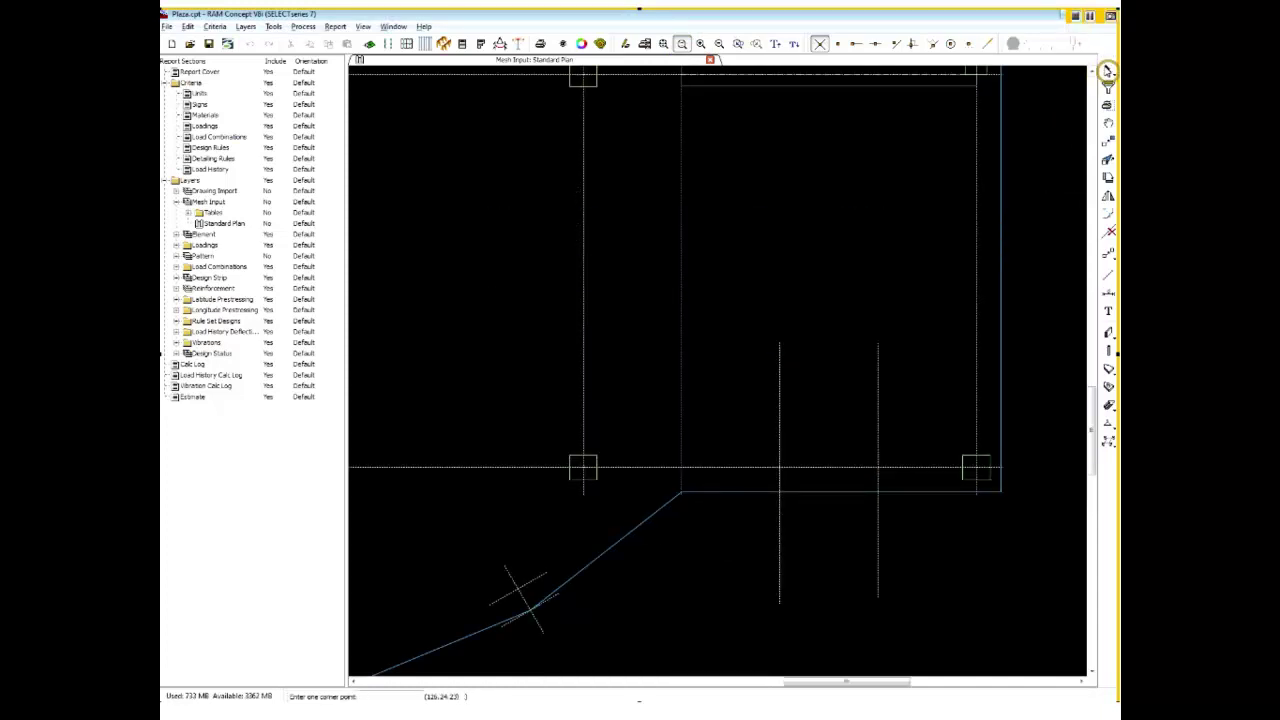
{"action": "left_click", "coordinate": [954, 494]}
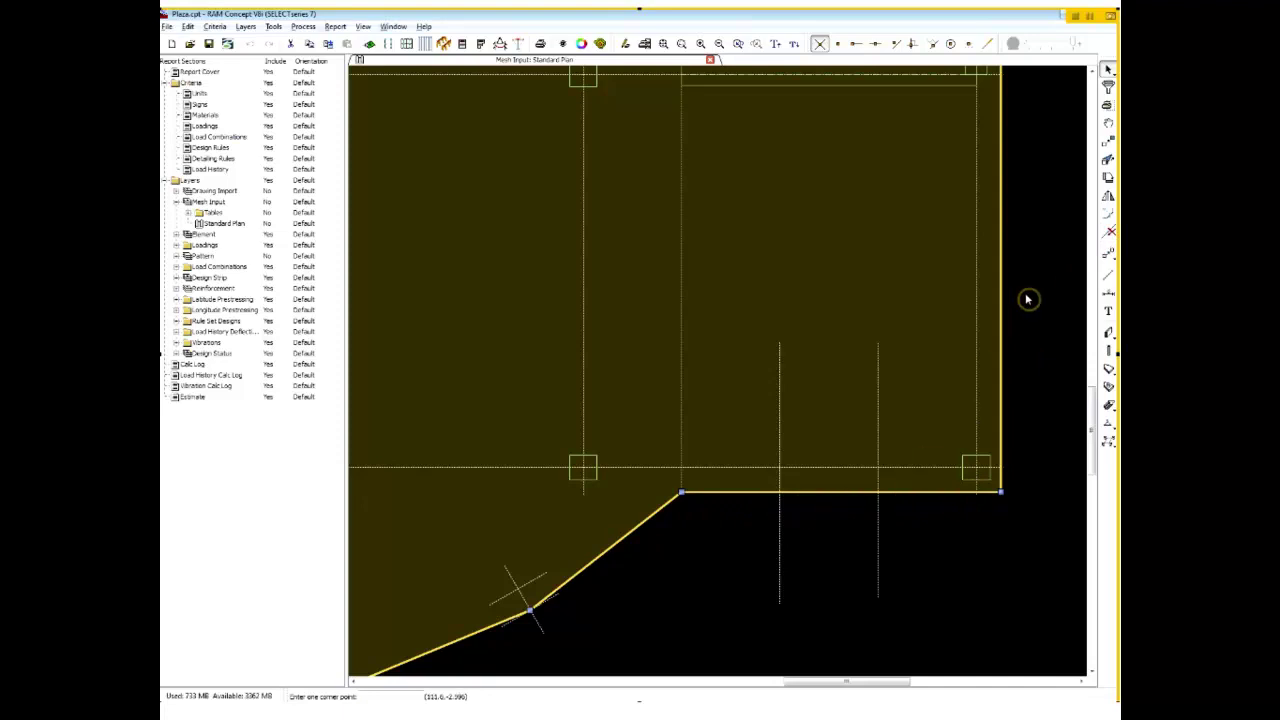
Add three nodes along the slab's straight bottom edge toward the southeast corner.
{"action": "left_click", "coordinate": [1108, 213]}
{"action": "left_click", "coordinate": [800, 491]}
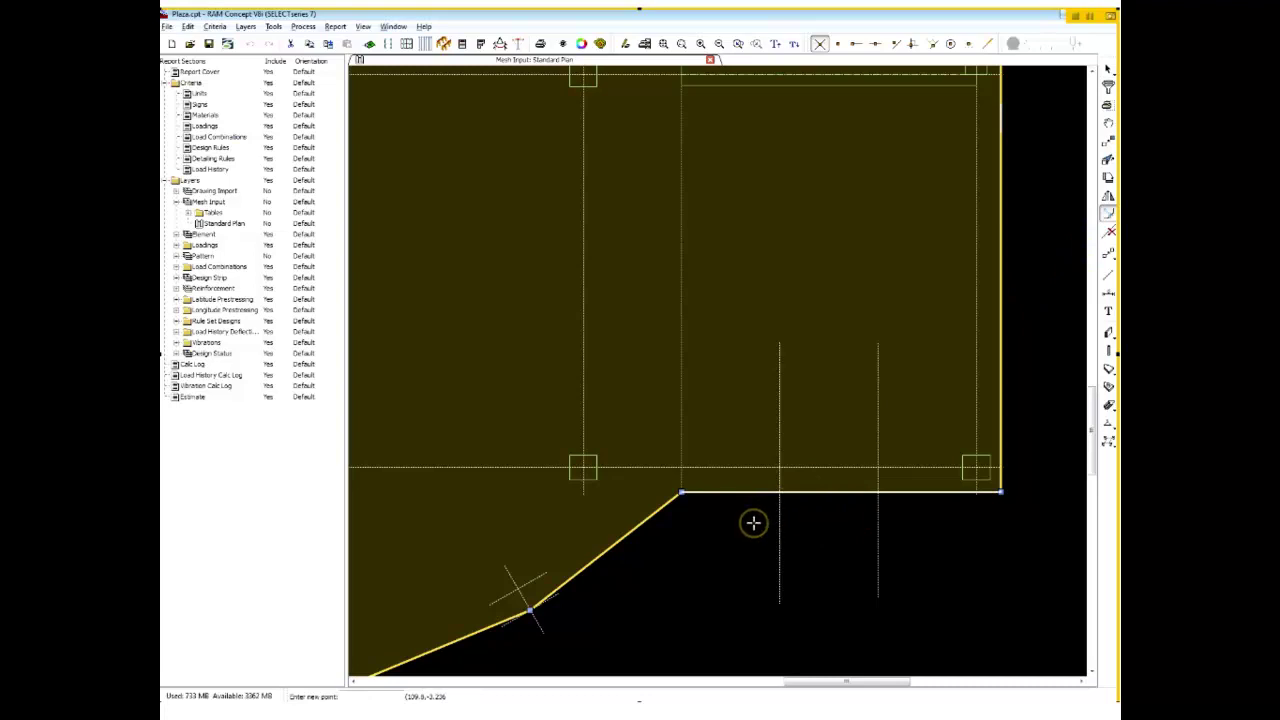
{"action": "left_click", "coordinate": [749, 518]}
{"action": "left_click", "coordinate": [751, 524]}
{"action": "left_click", "coordinate": [834, 531]}
{"action": "left_click", "coordinate": [920, 533]}
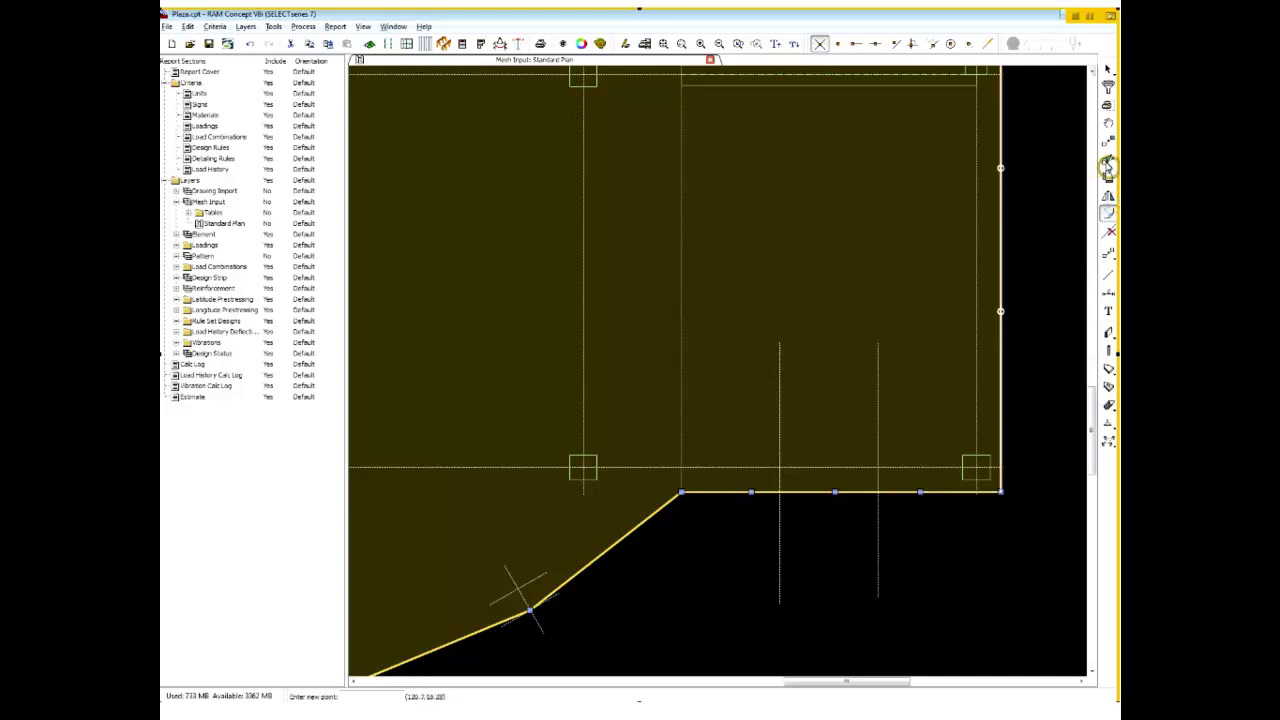
Stretch two of the new bottom-edge nodes up onto the column line, forming two peaks.
{"action": "left_click", "coordinate": [1108, 162]}
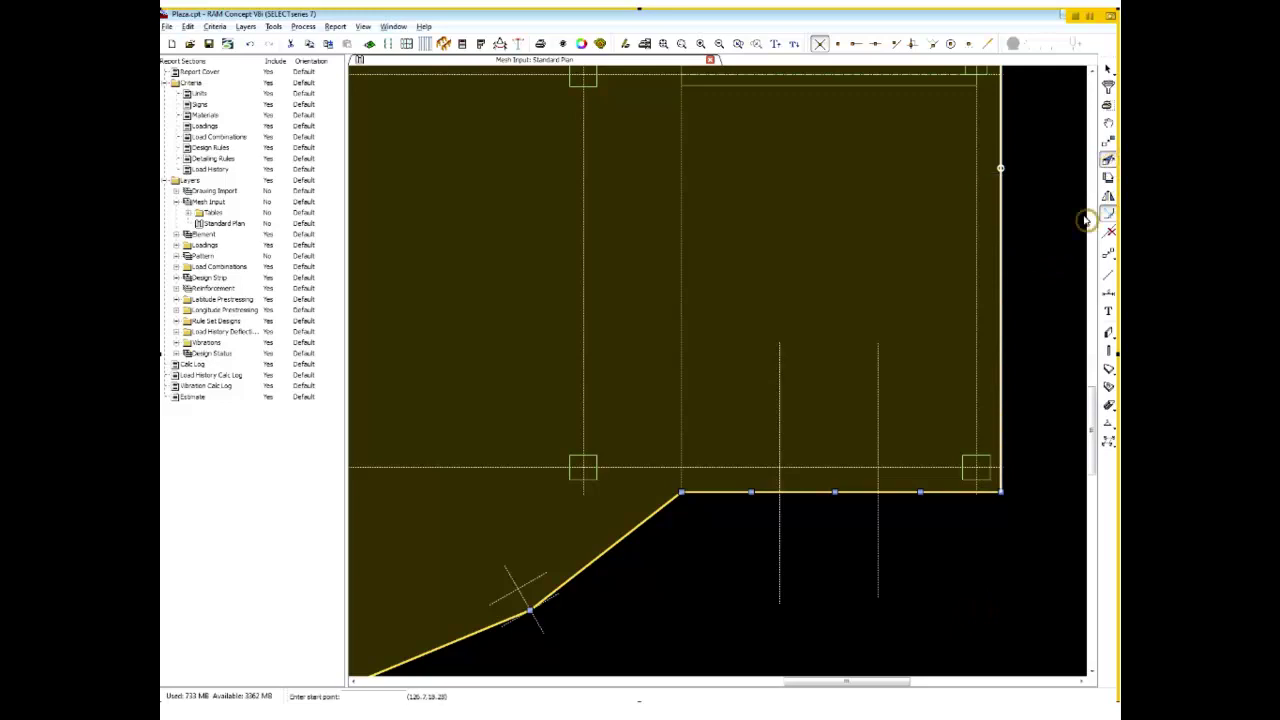
{"action": "left_click", "coordinate": [752, 492]}
{"action": "left_click", "coordinate": [779, 467]}
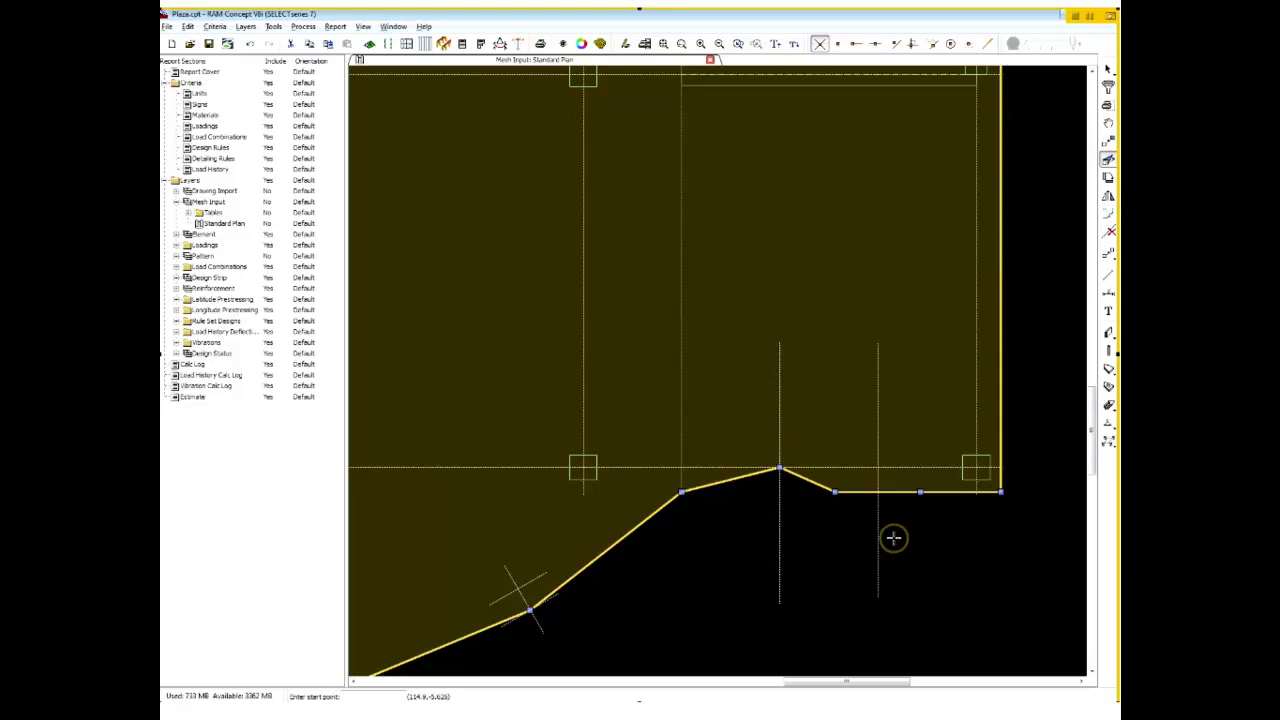
{"action": "left_click", "coordinate": [877, 492]}
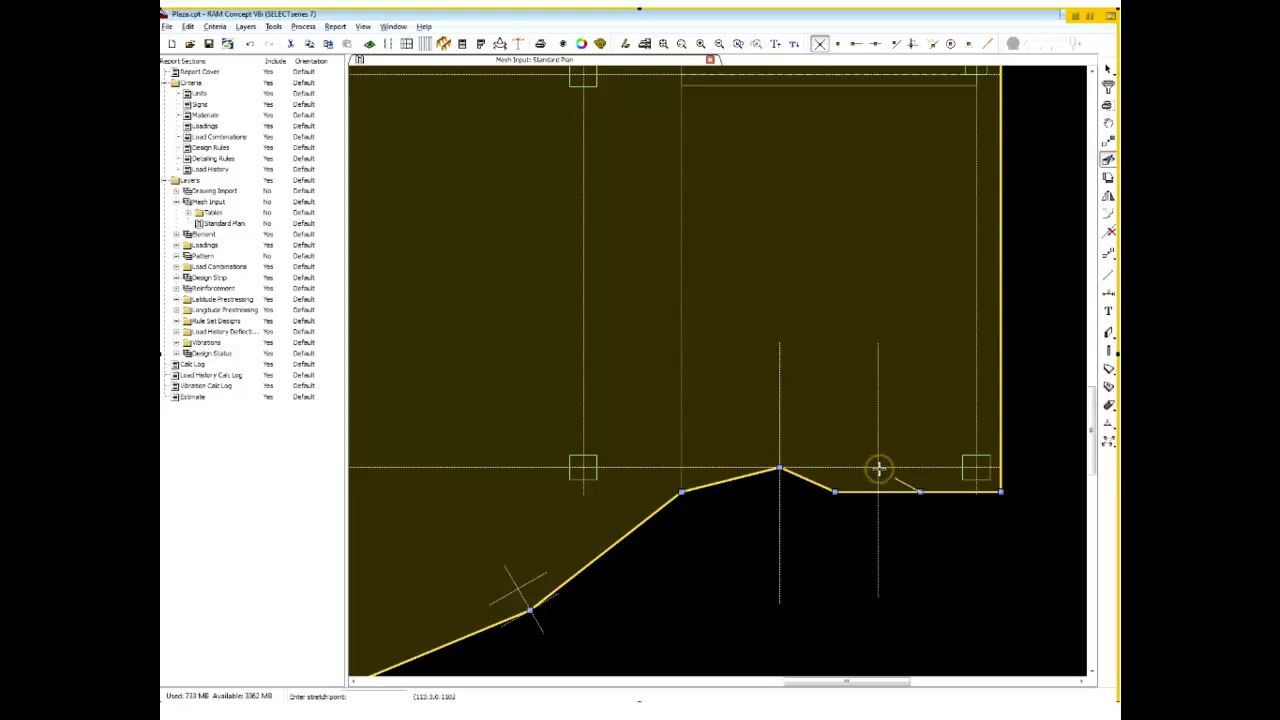
{"action": "left_click", "coordinate": [877, 467]}
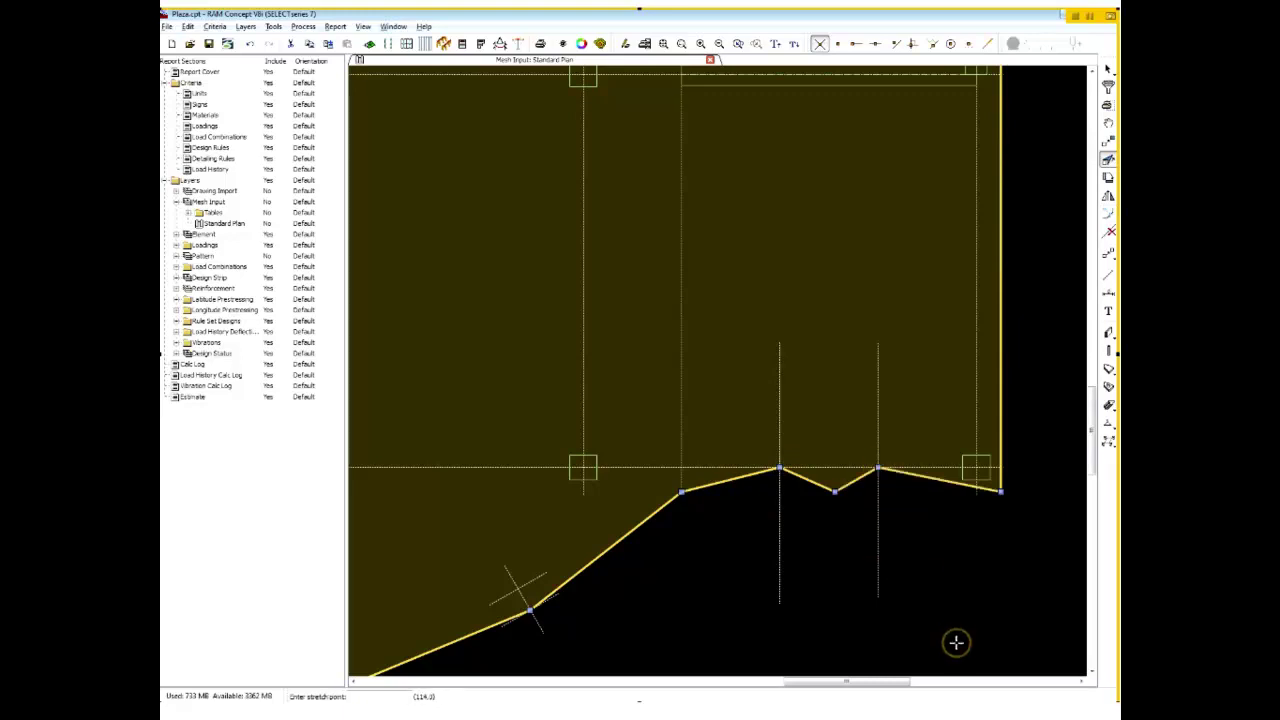
Delete the valley node between the two peaks and zoom to the full slab plan.
{"action": "left_click", "coordinate": [1110, 234]}
{"action": "left_click", "coordinate": [834, 491]}
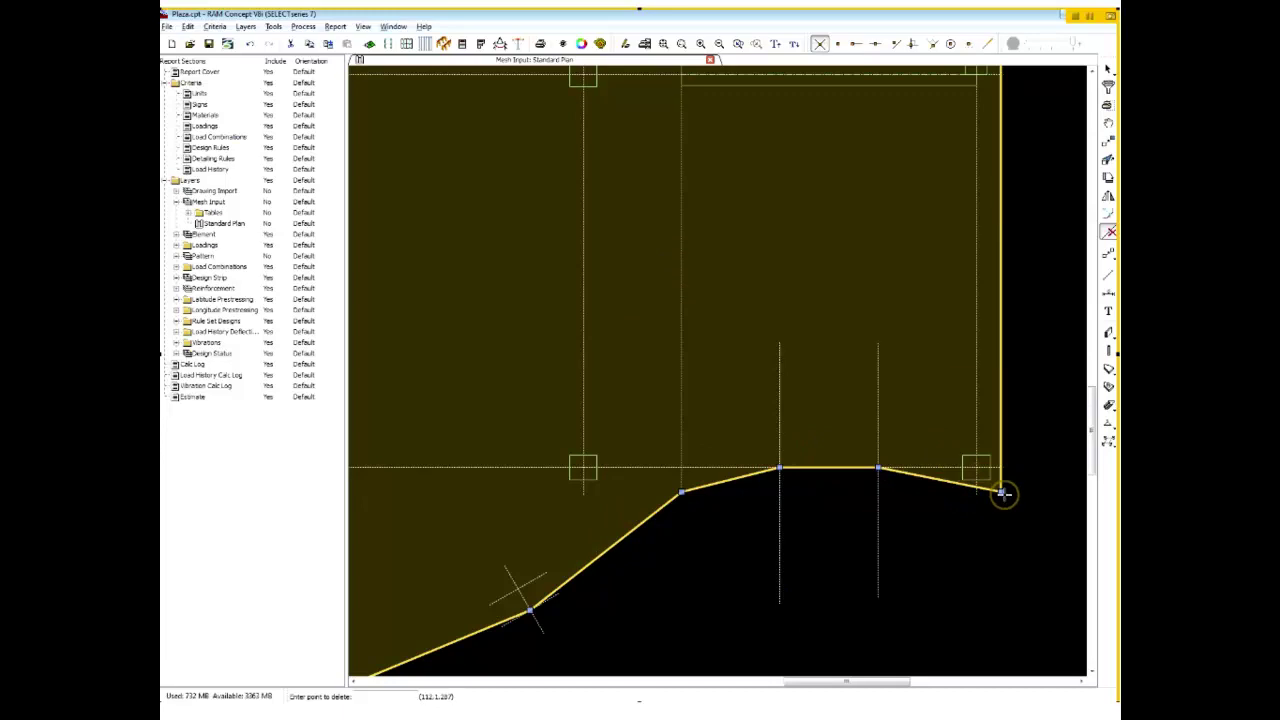
{"action": "left_click", "coordinate": [664, 44]}
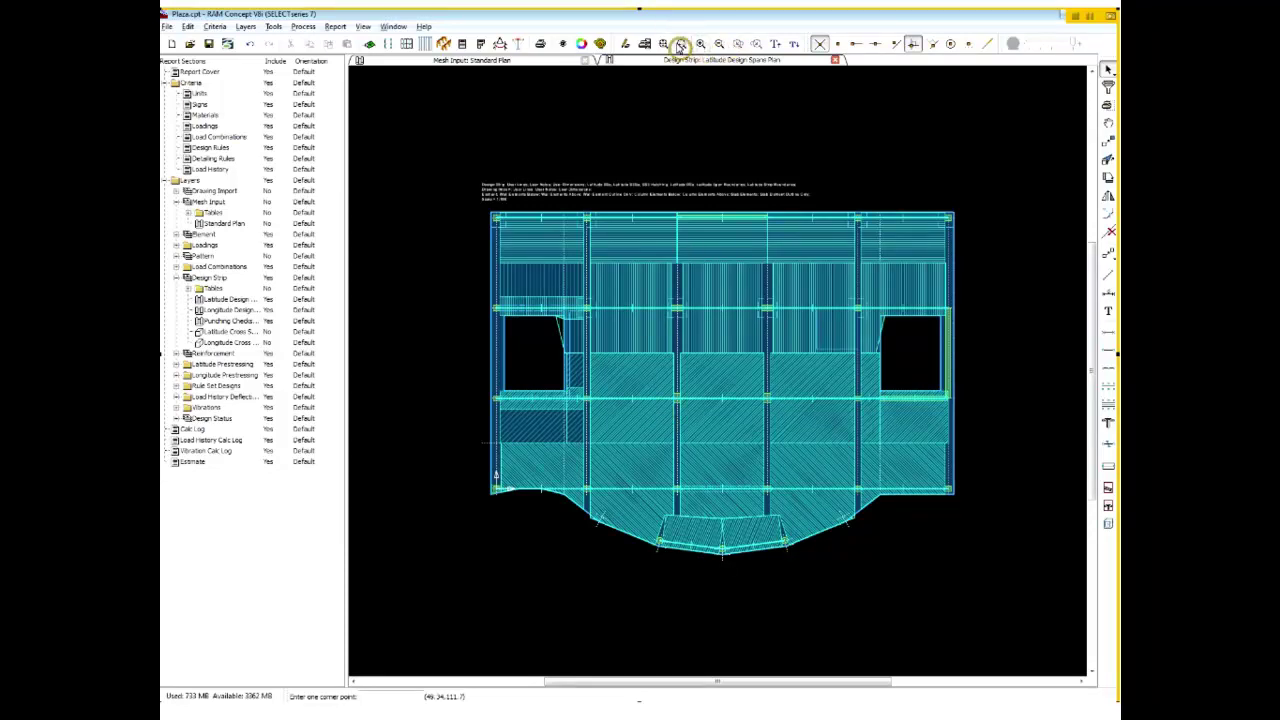
Zoom window around the design strips framing the left slab opening.
{"action": "left_click", "coordinate": [471, 281]}
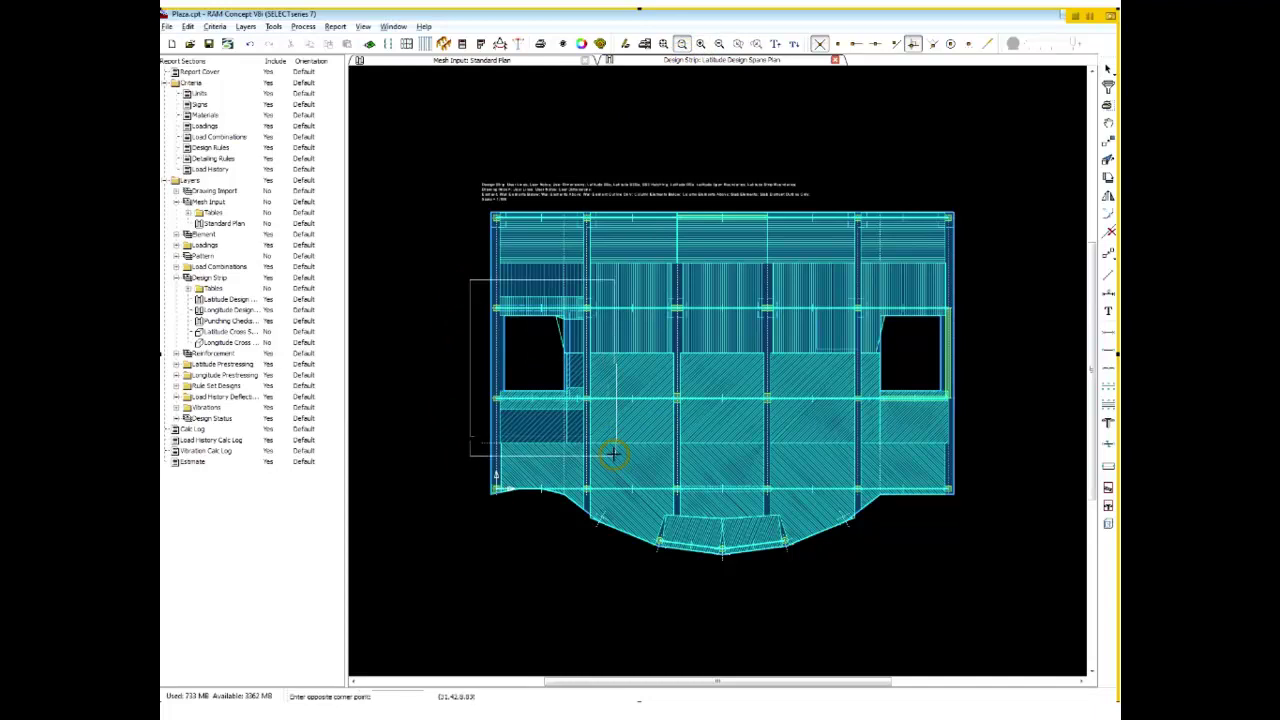
{"action": "left_click", "coordinate": [612, 453]}
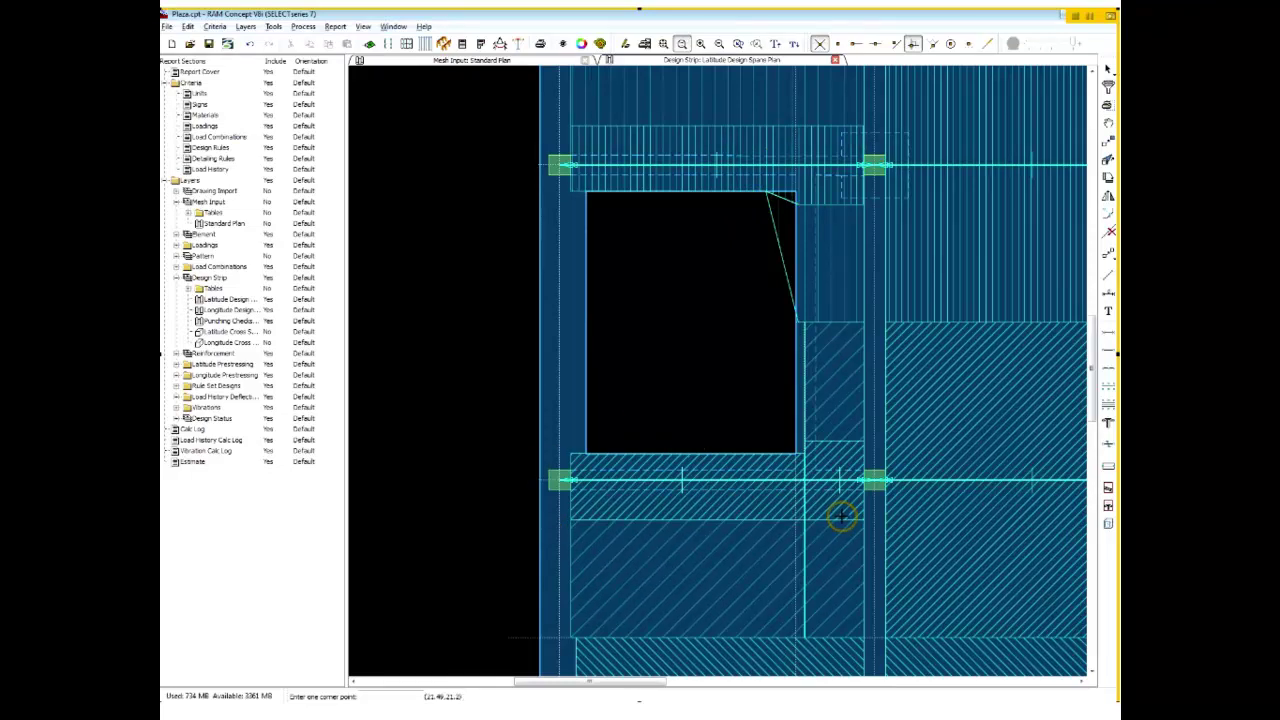
Window-select the design span segment on the column line beneath the left opening.
{"action": "left_click", "coordinate": [1107, 68]}
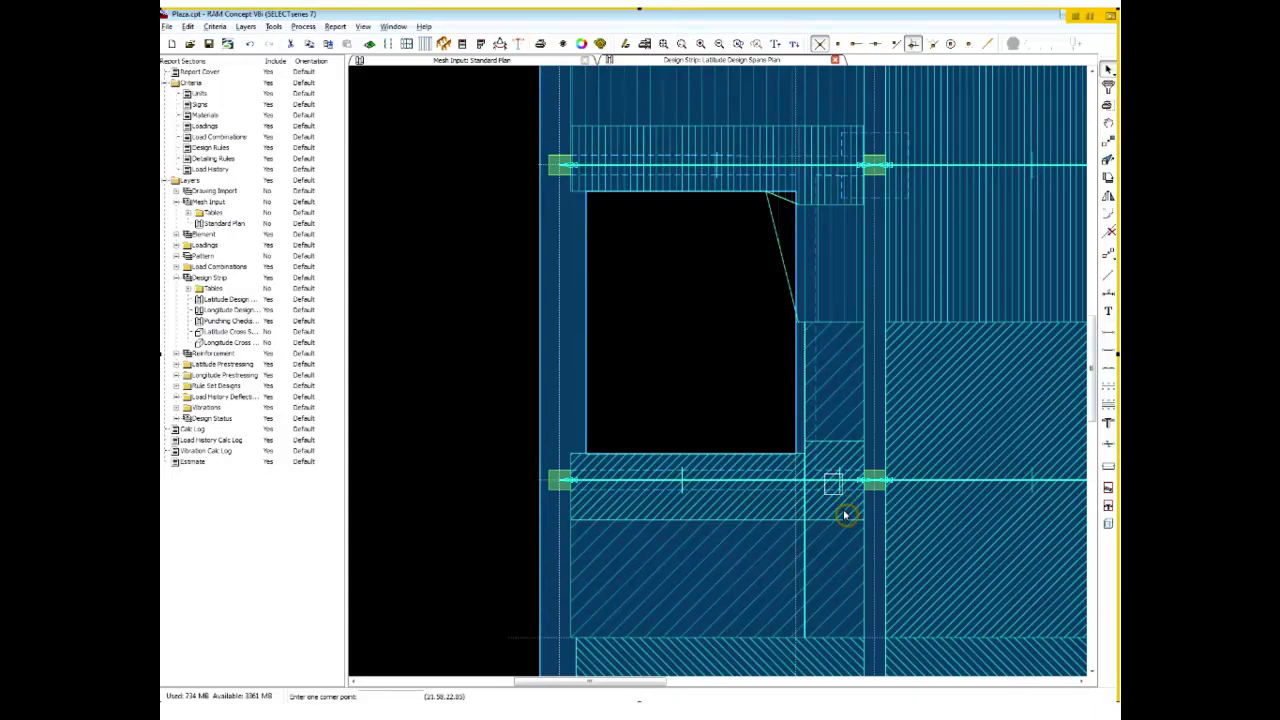
{"action": "left_click", "coordinate": [849, 542]}
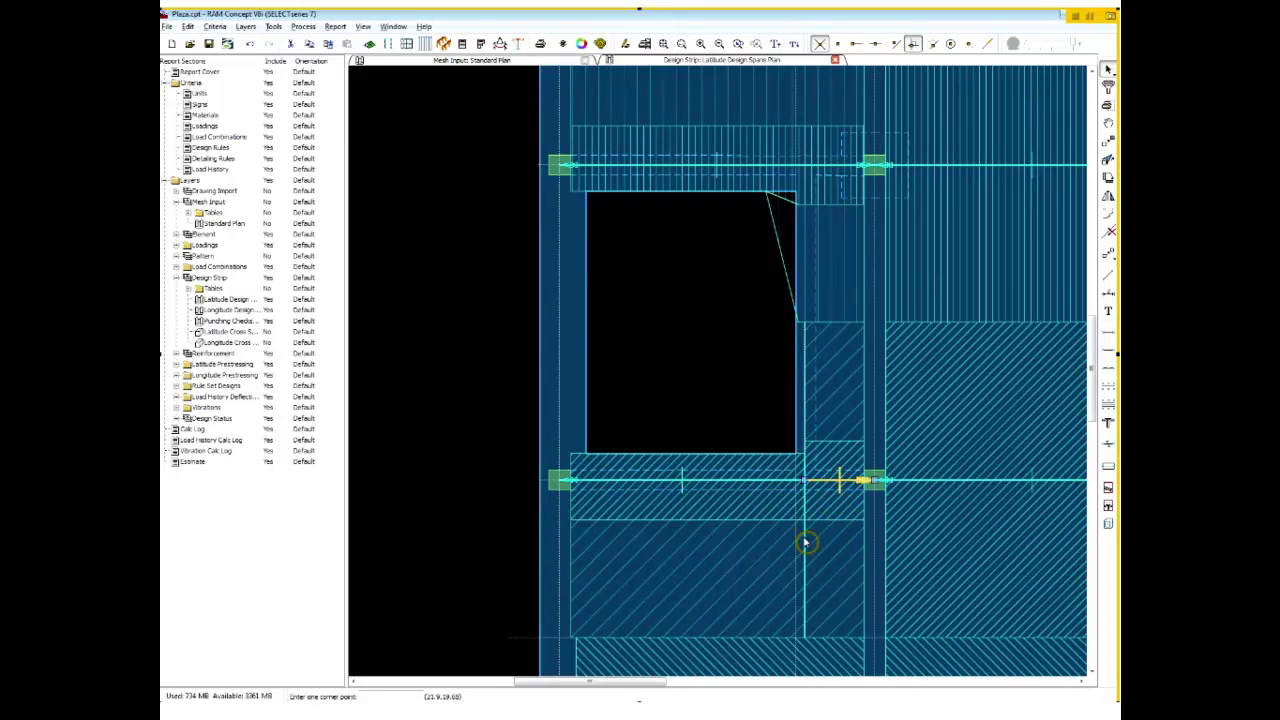
{"action": "left_click", "coordinate": [700, 478]}
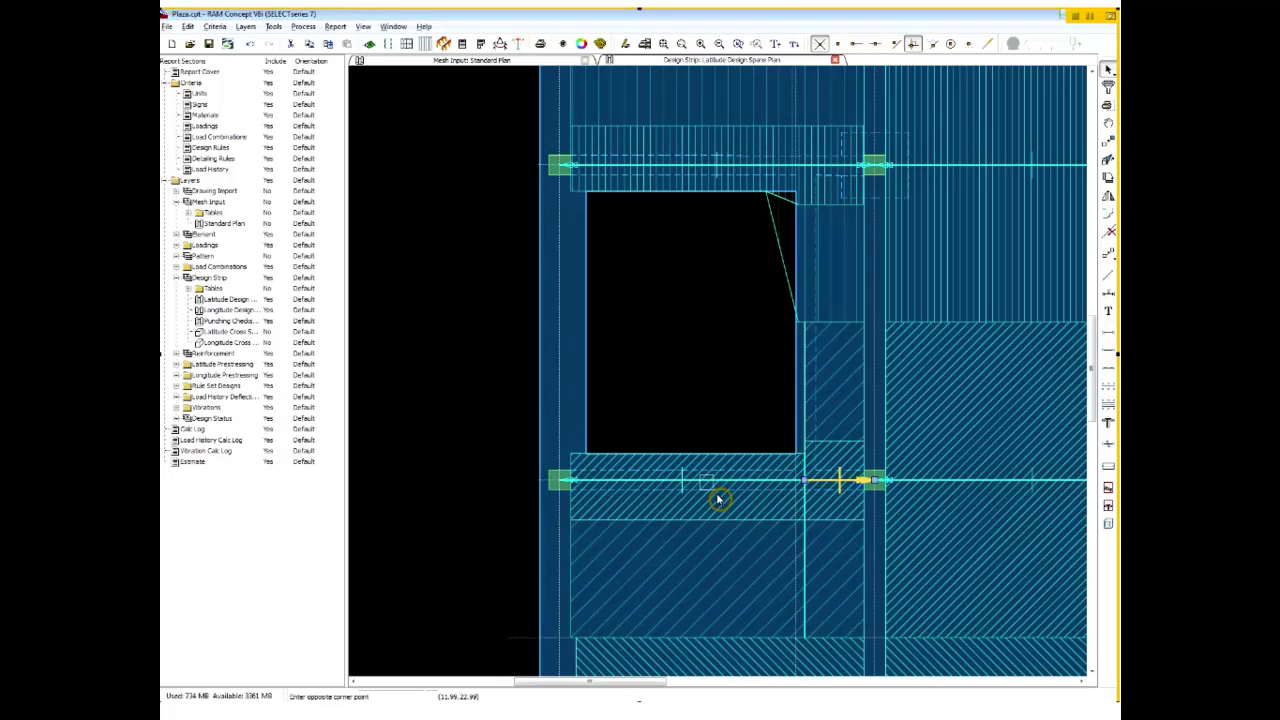
{"action": "left_click", "coordinate": [720, 502]}
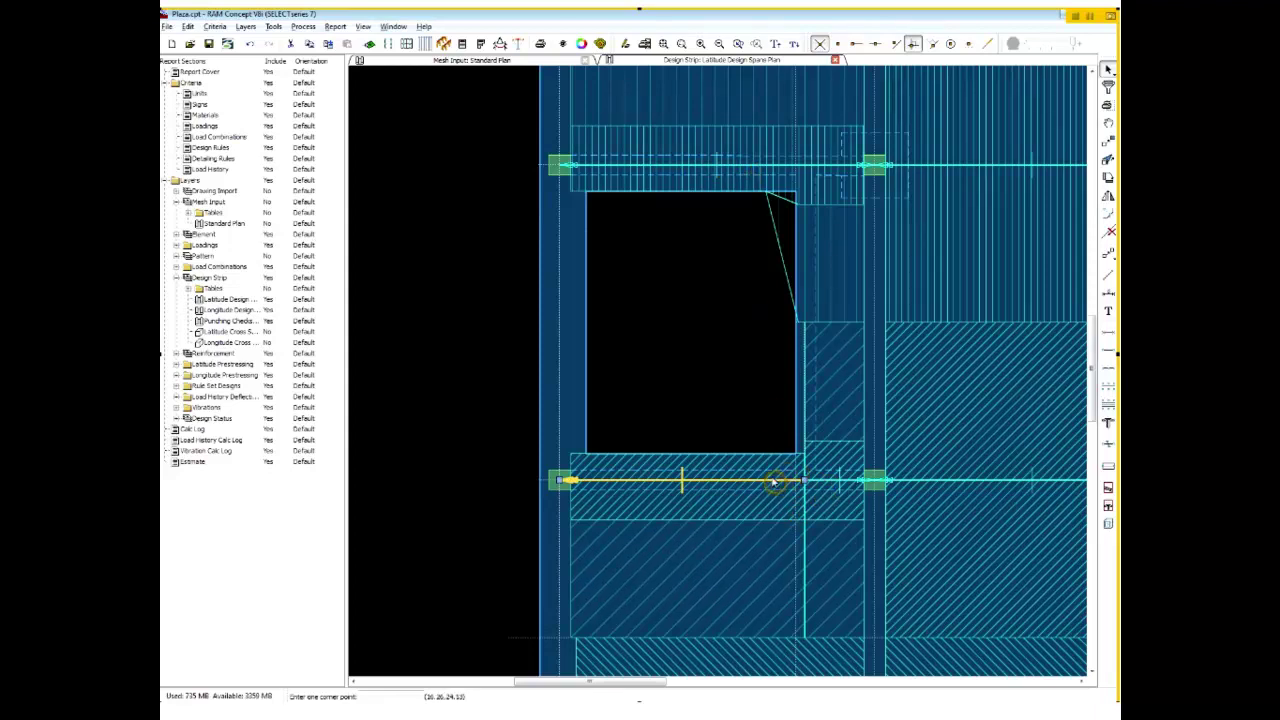
Turn off Detect Supports for the span, set End 2 support width to 18, and regenerate strips.
{"action": "right_click", "coordinate": [734, 374]}
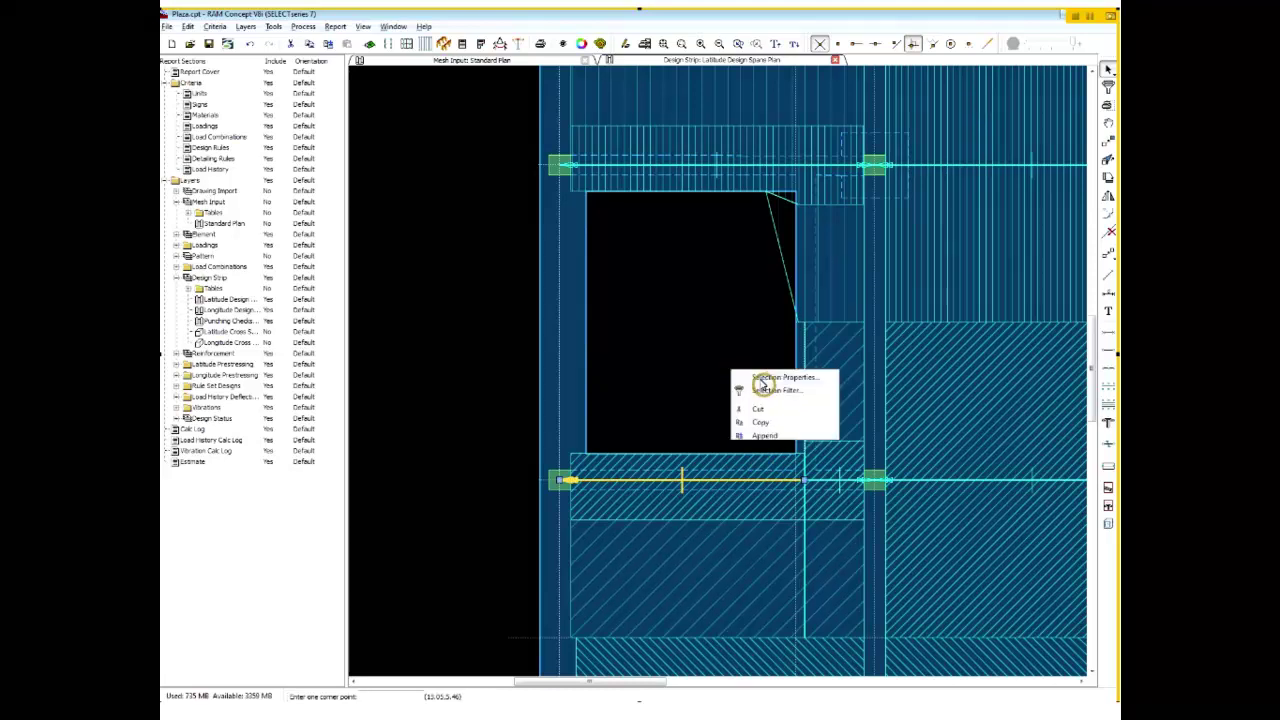
{"action": "left_click", "coordinate": [778, 377]}
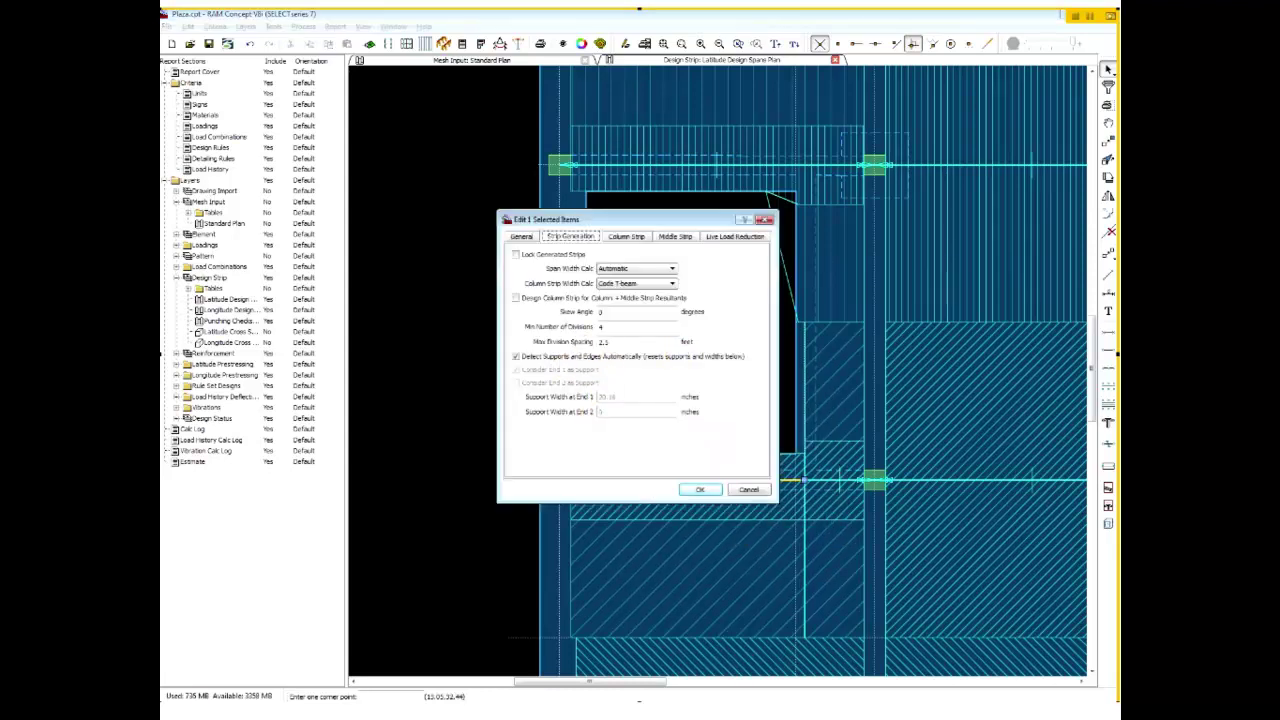
{"action": "left_click_drag", "start_coordinate": [597, 221], "coordinate": [578, 184]}
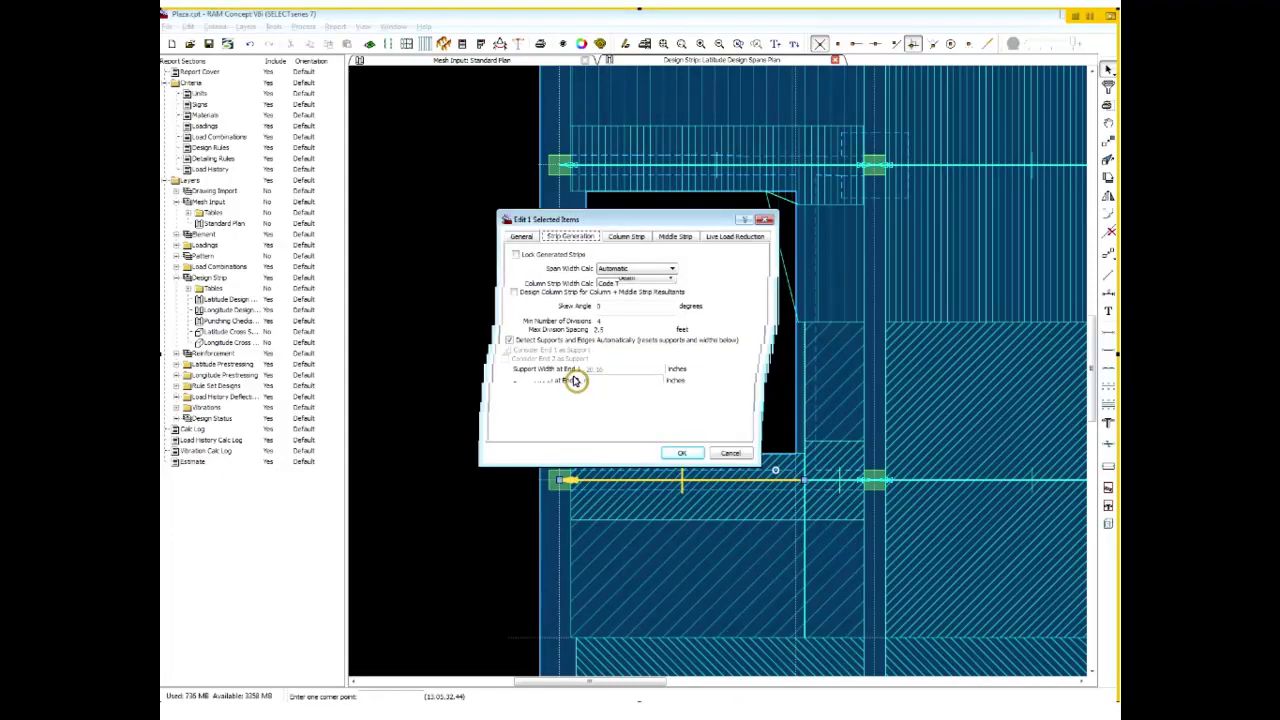
{"action": "left_click", "coordinate": [498, 320]}
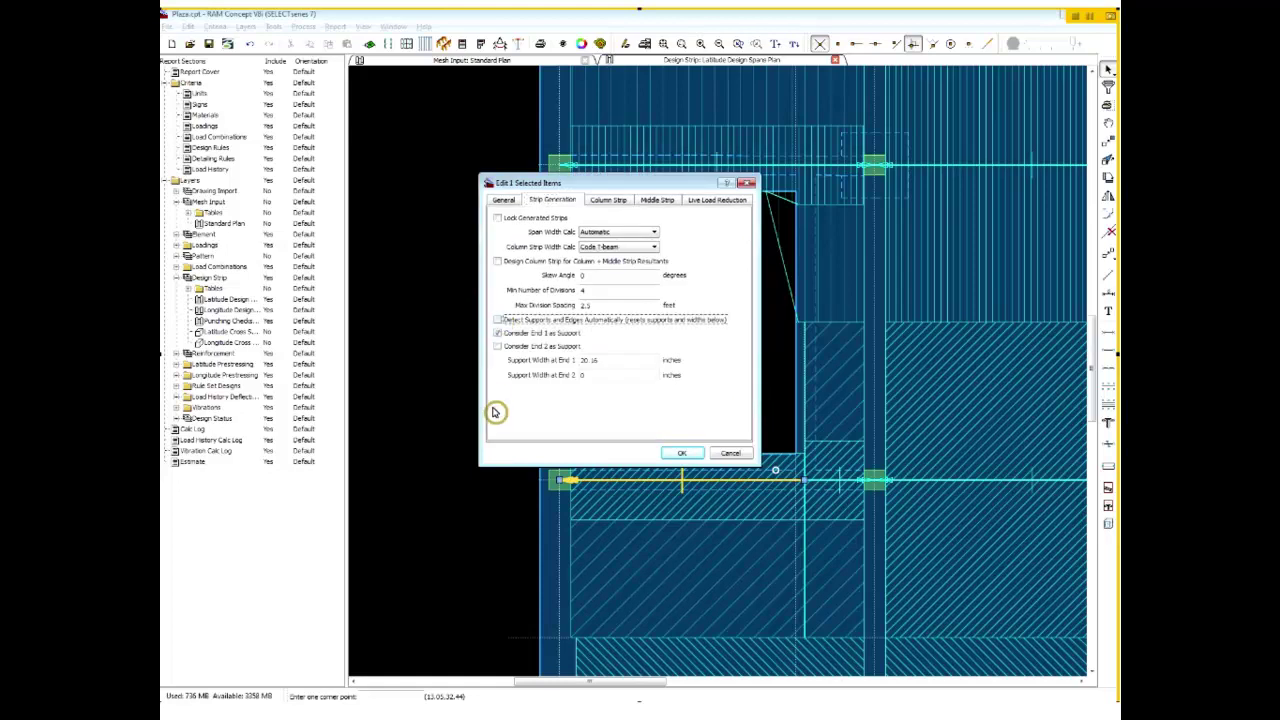
{"action": "left_click", "coordinate": [578, 376]}
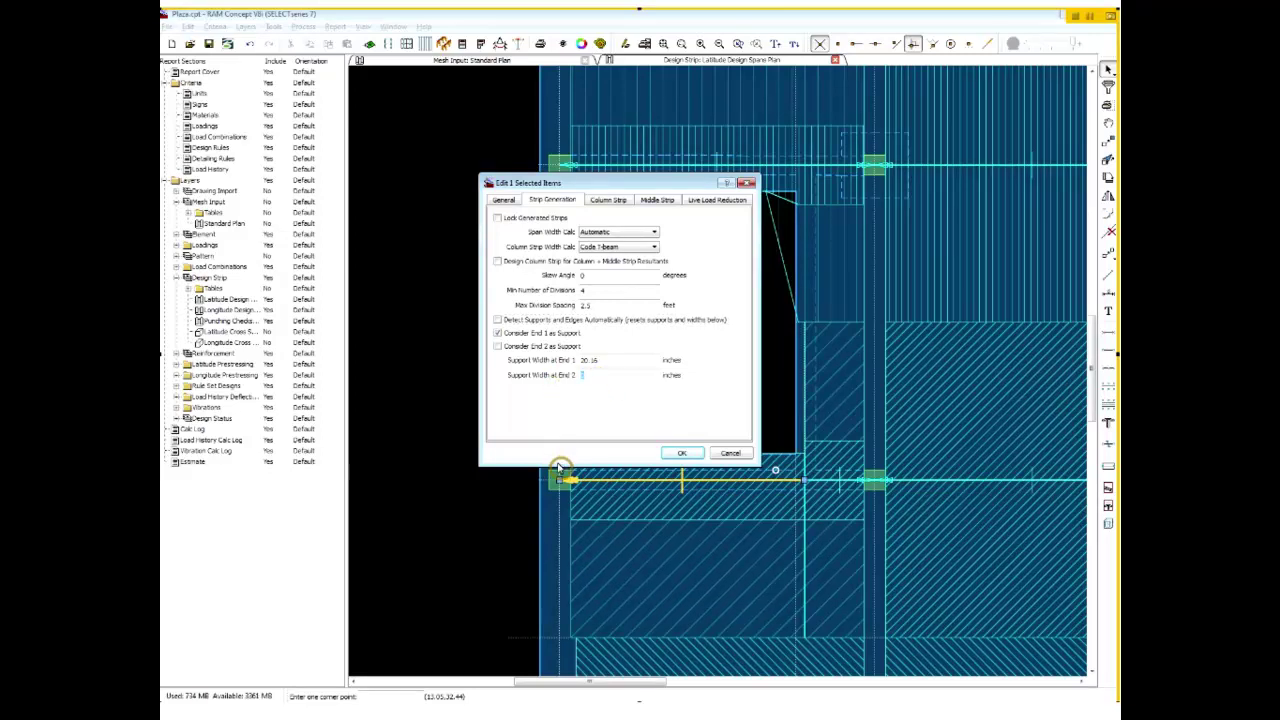
{"action": "type", "text": "18"}
{"action": "left_click", "coordinate": [684, 455]}
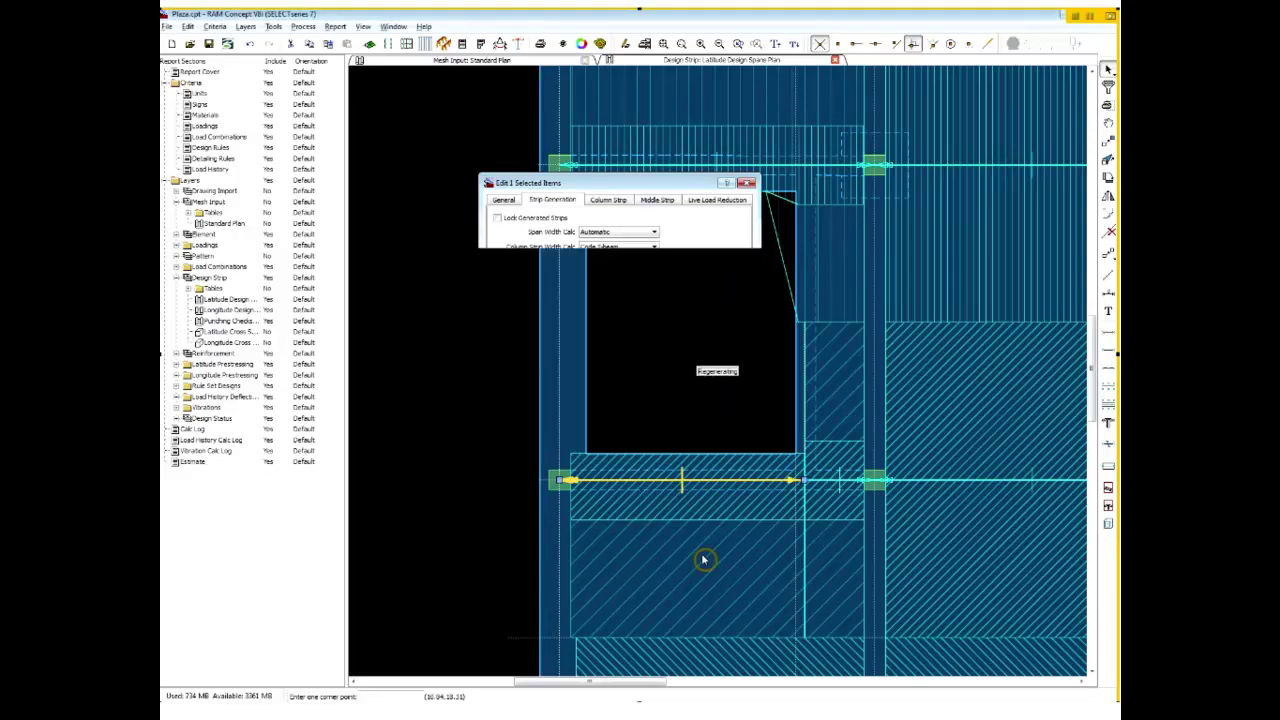
{"action": "left_click", "coordinate": [409, 47]}
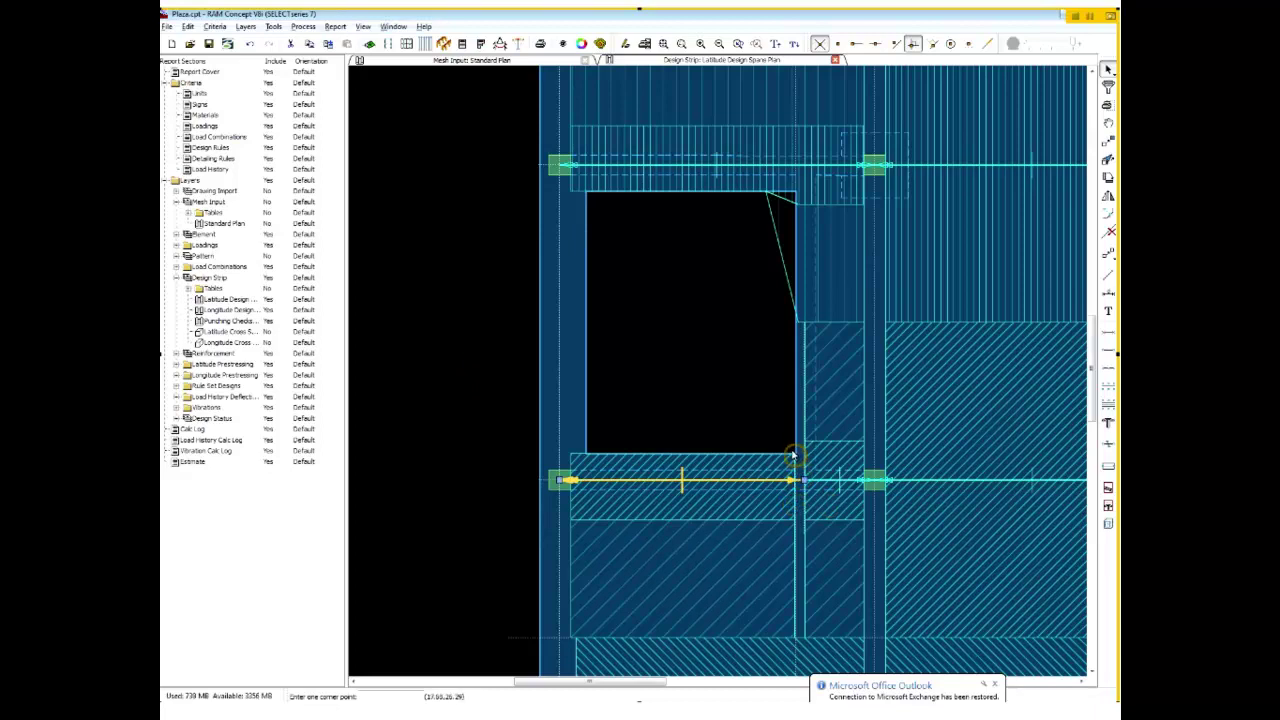
Make End 2 of the short span a support with an 18-inch End 1 width, then regenerate strips.
{"action": "right_click", "coordinate": [838, 503]}
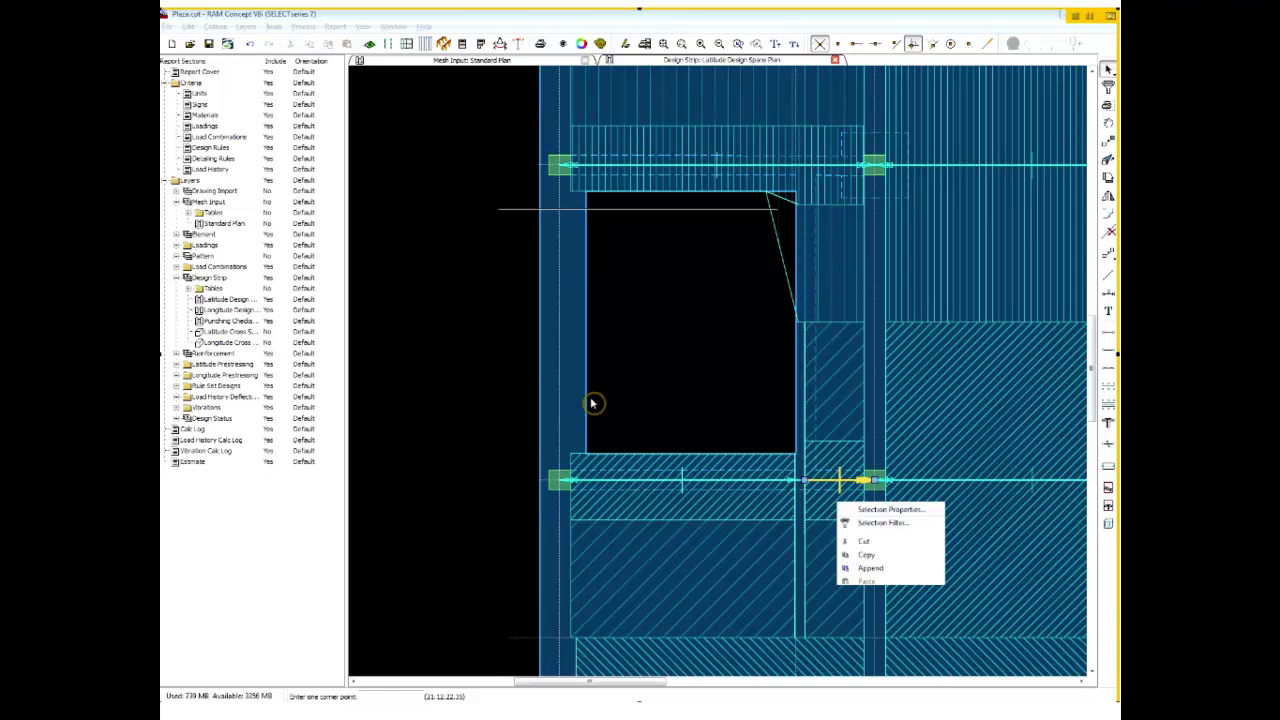
{"action": "key", "text": "Return"}
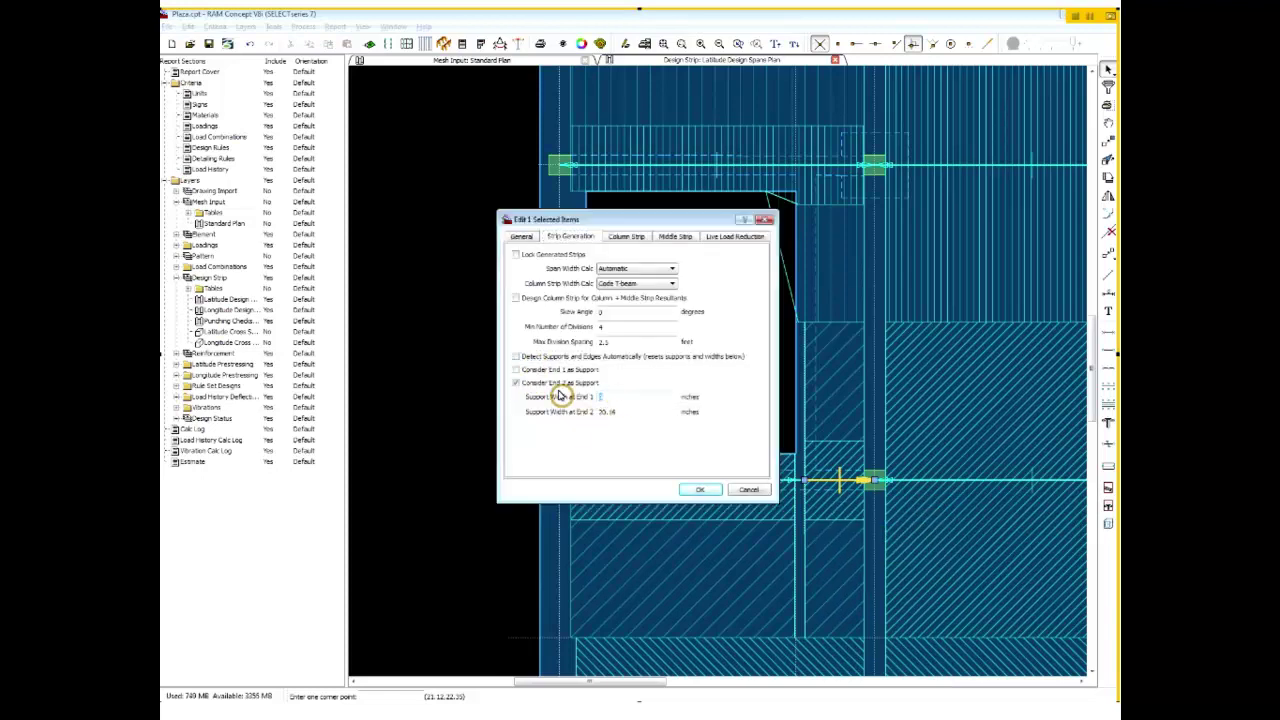
{"action": "left_click", "coordinate": [700, 489]}
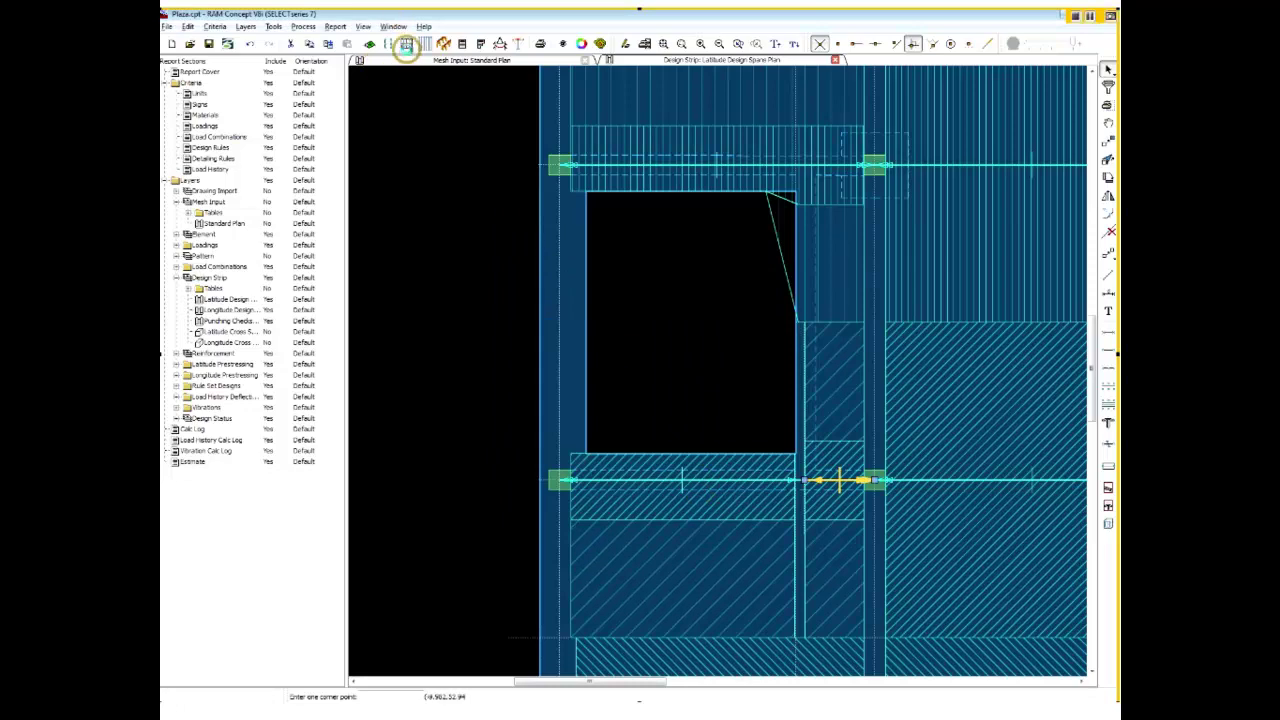
{"action": "left_click", "coordinate": [406, 44]}
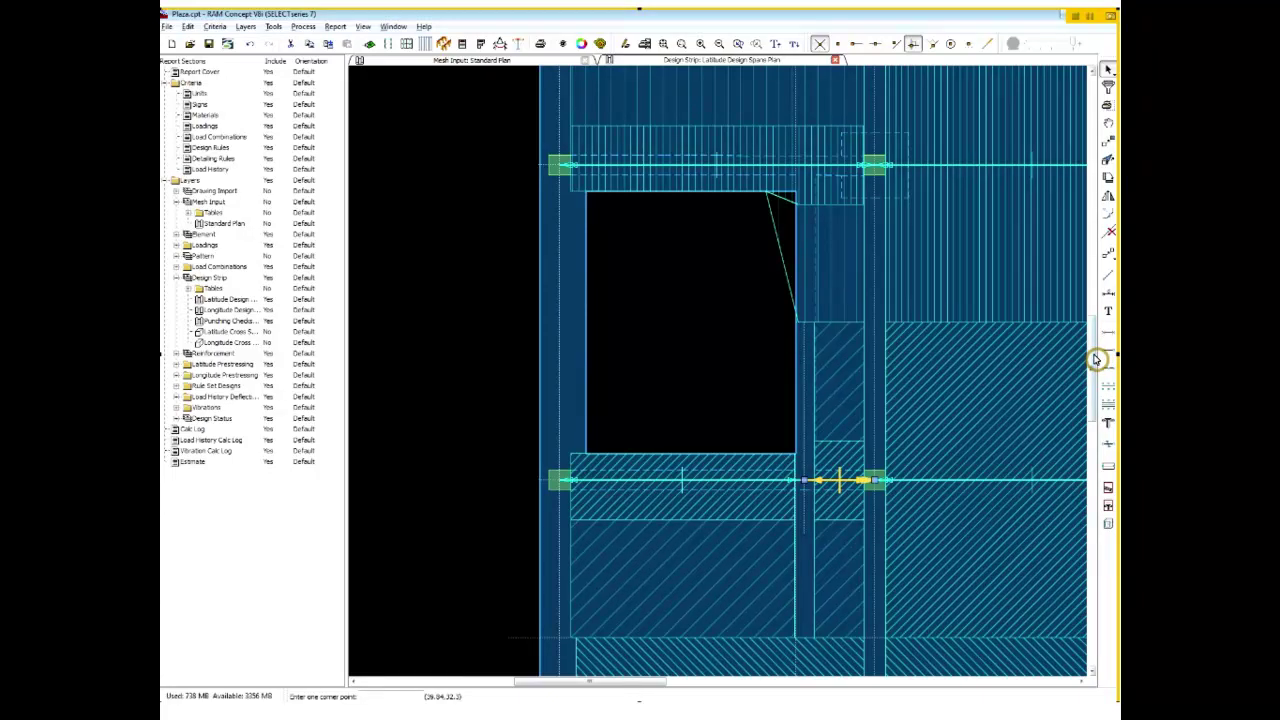
{"action": "scroll", "coordinate": [806, 449], "scroll_direction": "down", "scroll_amount": 2}
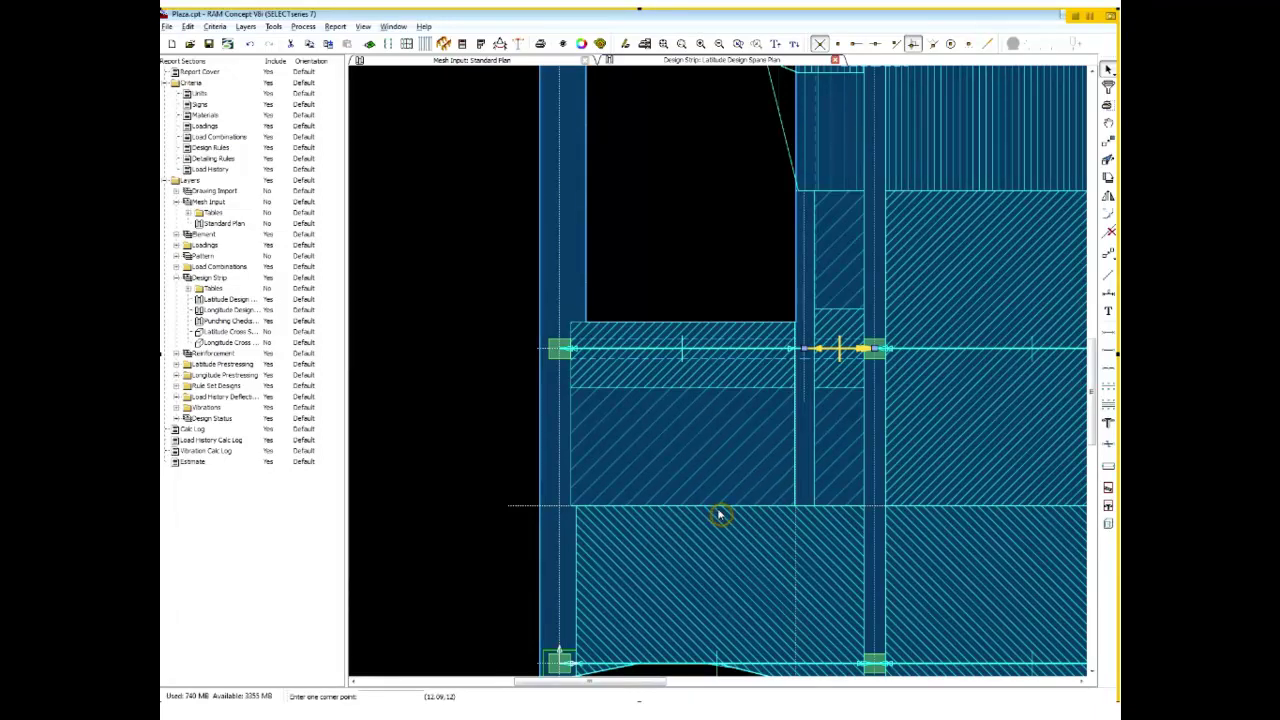
Draw a new design span between the two column lines below the opening and regenerate strips.
{"action": "left_click", "coordinate": [1110, 355]}
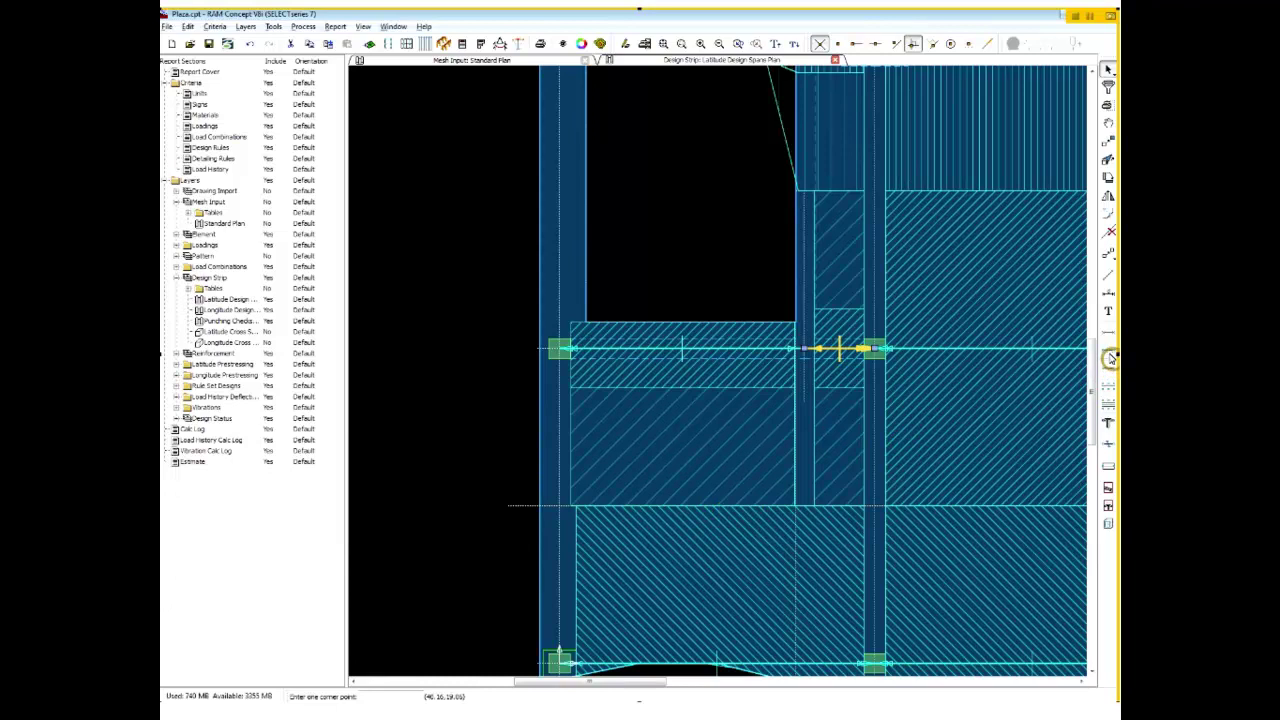
{"action": "left_click", "coordinate": [559, 506]}
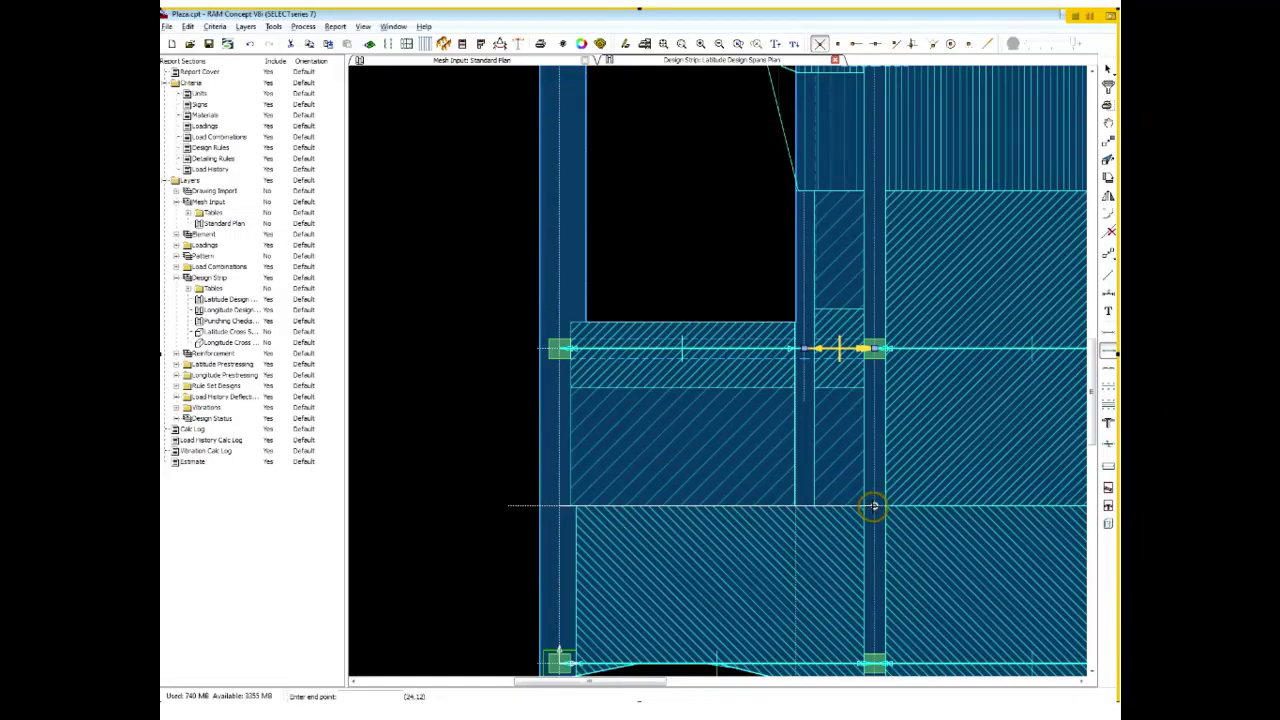
{"action": "left_click", "coordinate": [873, 506]}
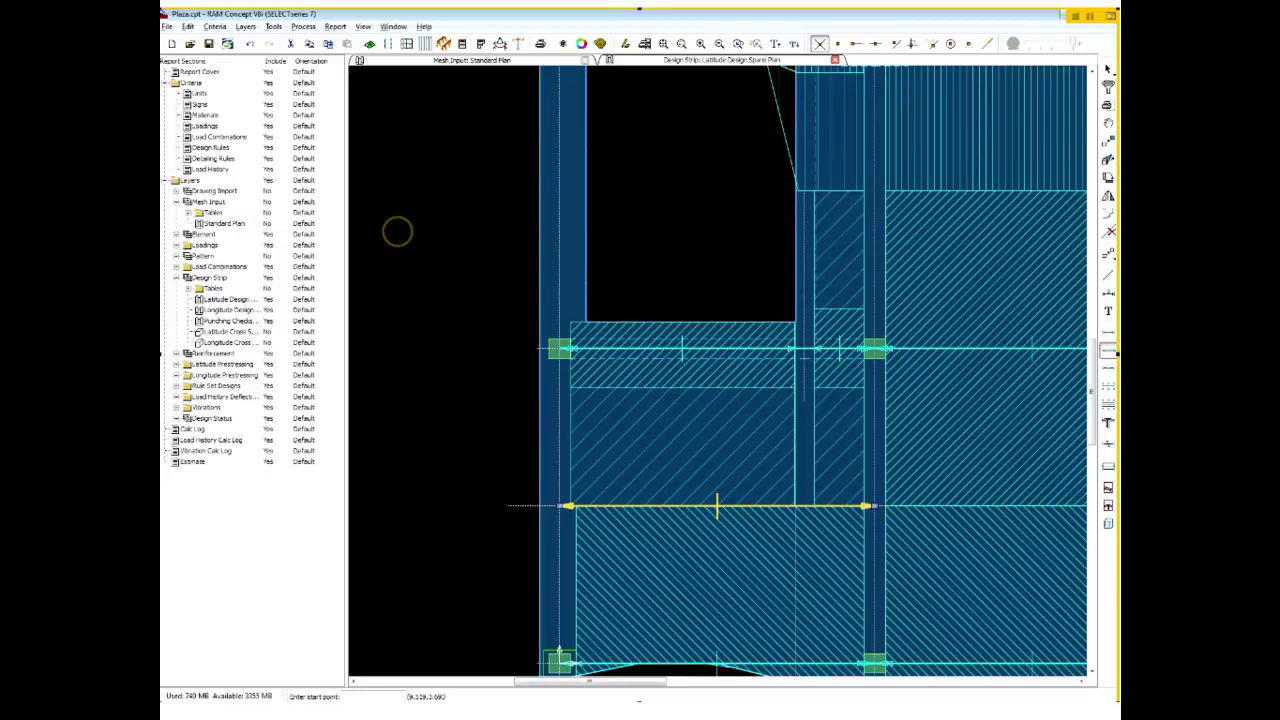
{"action": "left_click", "coordinate": [407, 44]}
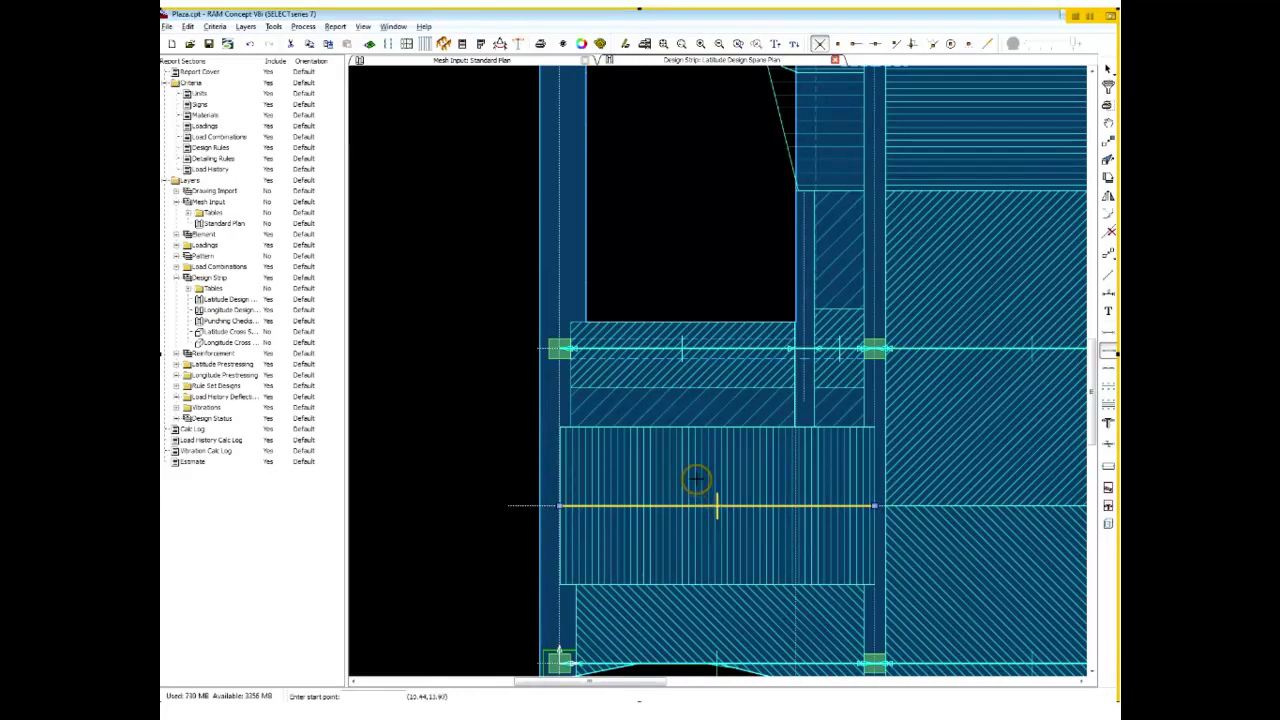
Turn off Detect Supports for the new span and set both end support widths to .5.
{"action": "right_click", "coordinate": [697, 480]}
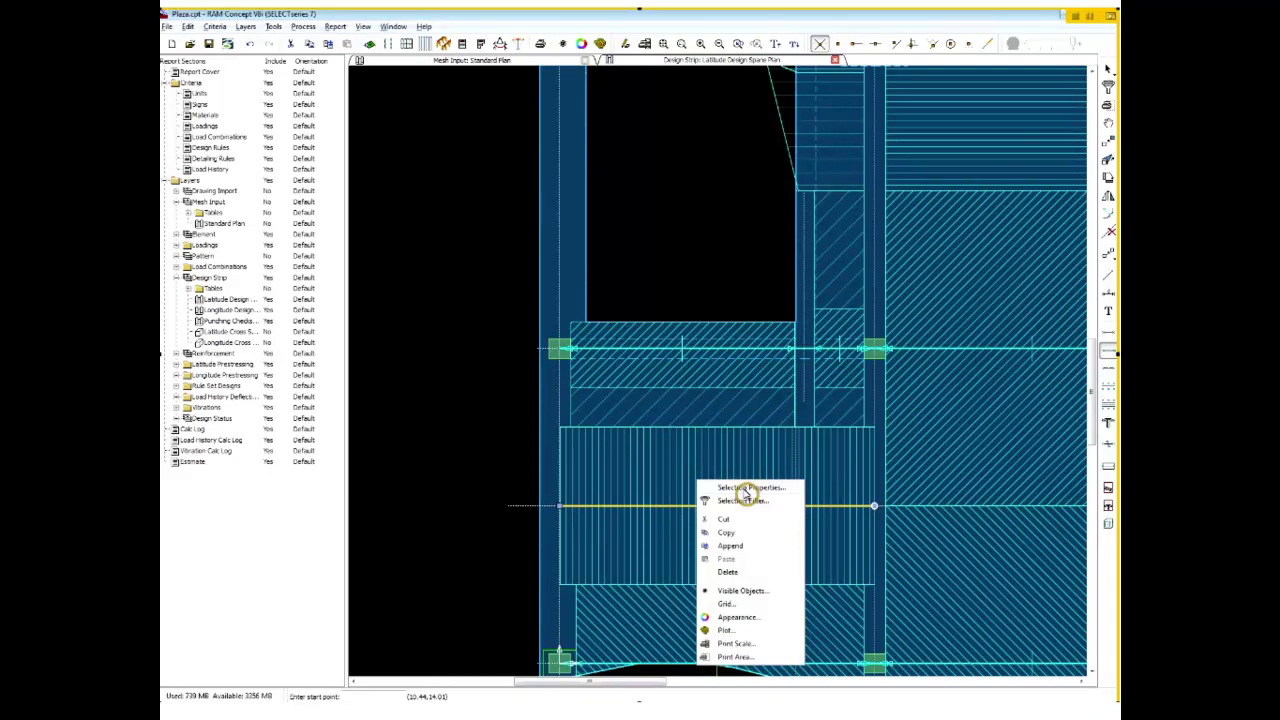
{"action": "left_click", "coordinate": [745, 488]}
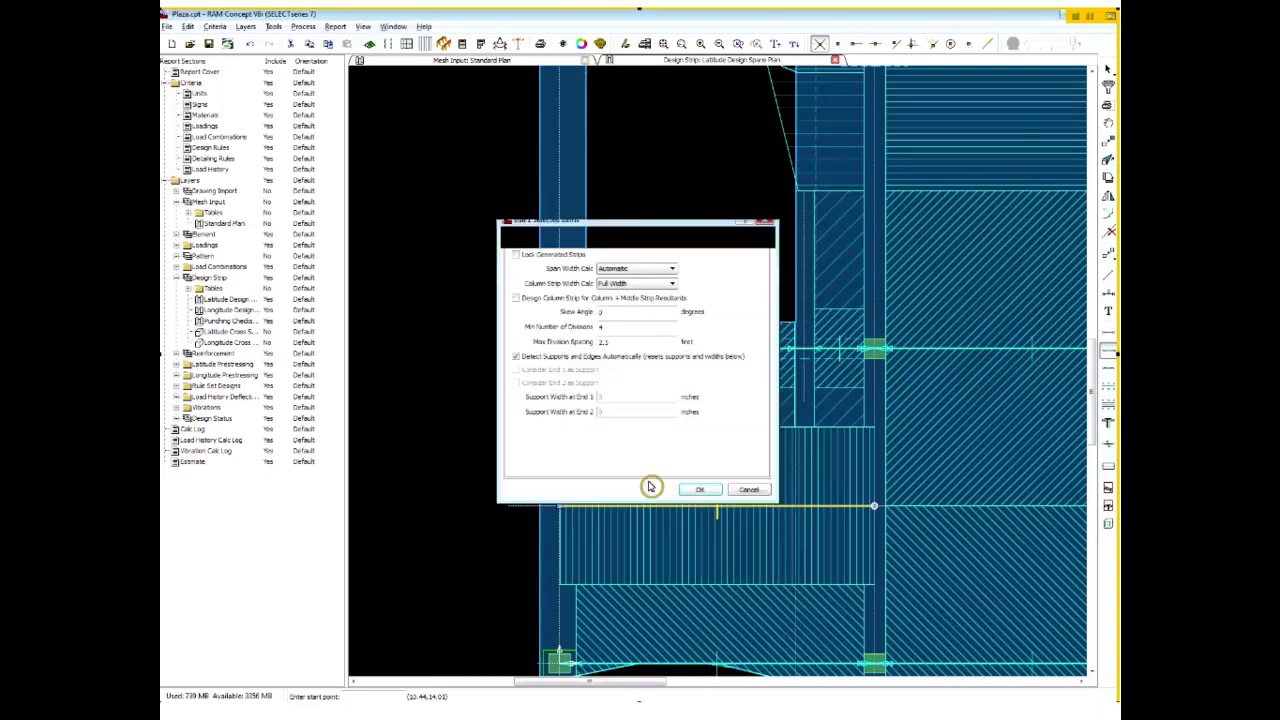
{"action": "left_click", "coordinate": [516, 356]}
{"action": "left_click", "coordinate": [635, 396]}
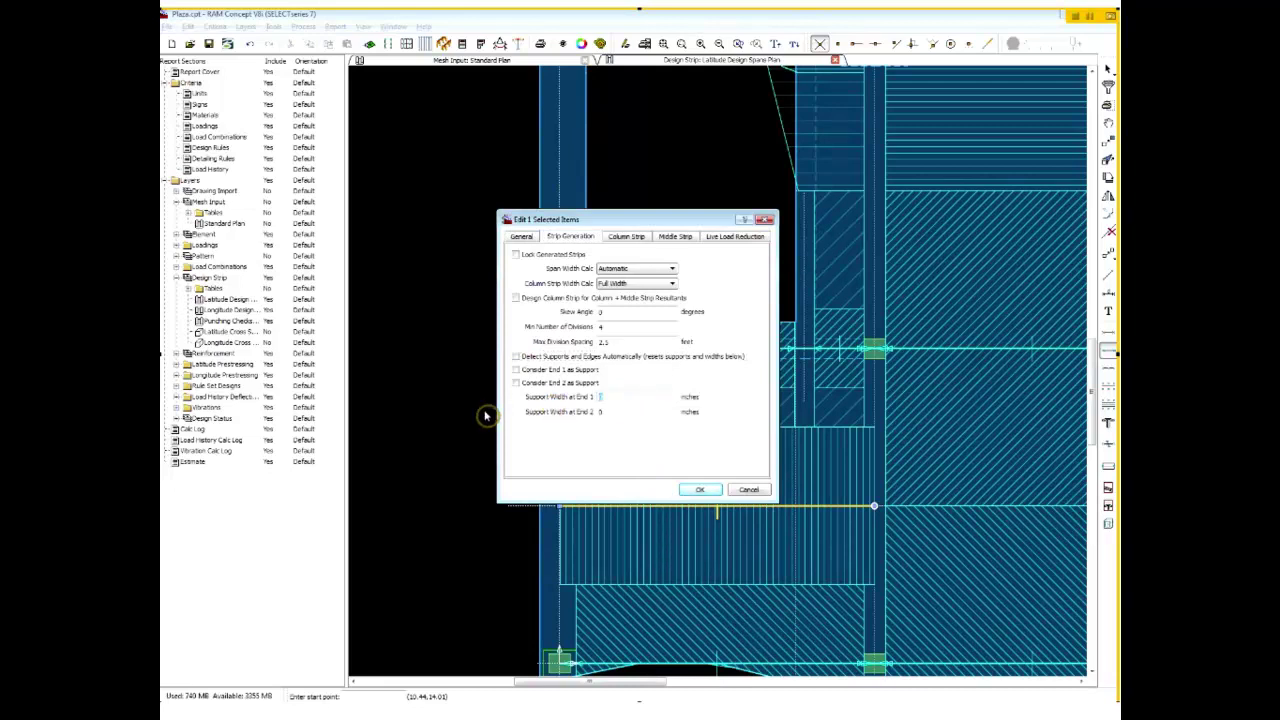
{"action": "type", "text": ".5"}
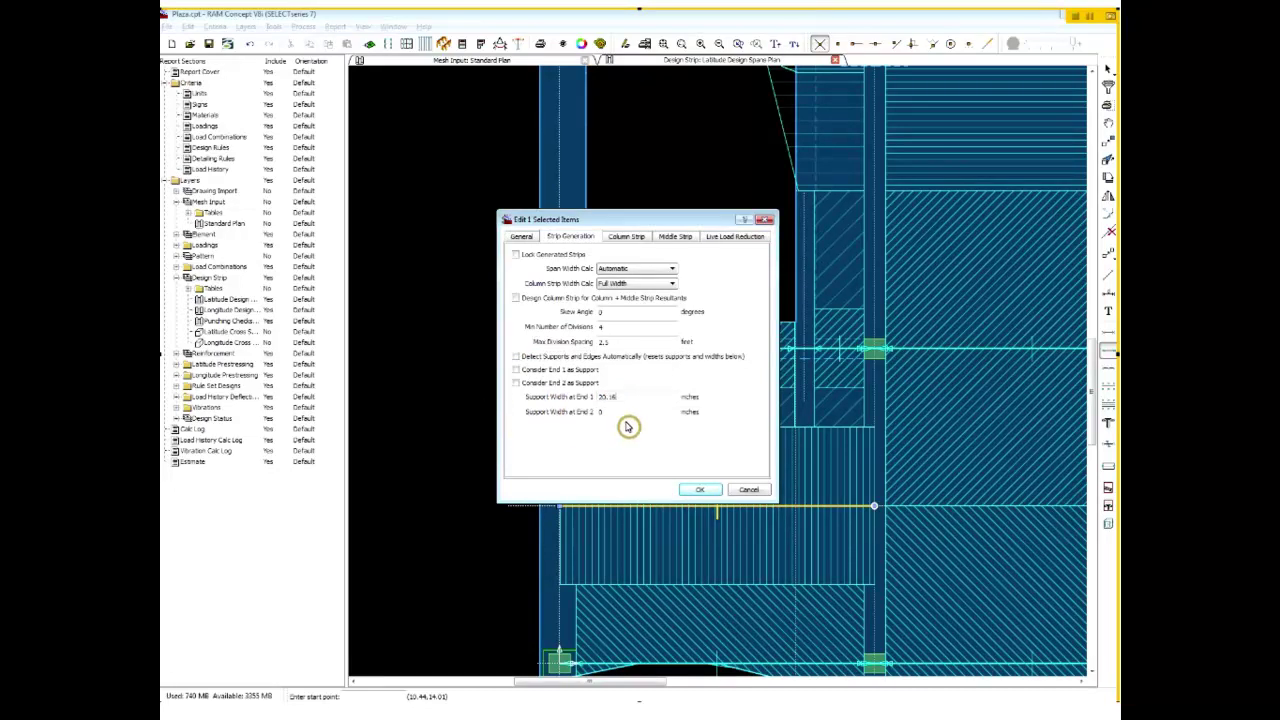
{"action": "double_click", "coordinate": [587, 420]}
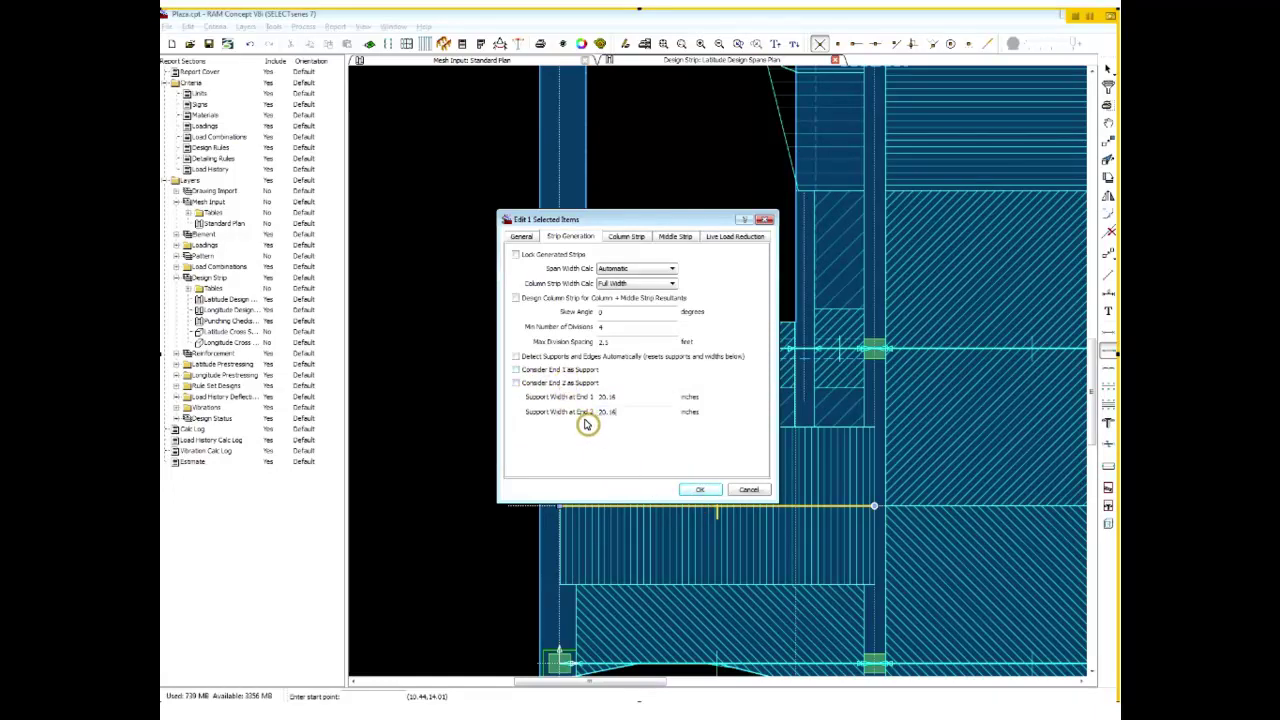
{"action": "left_click", "coordinate": [705, 490]}
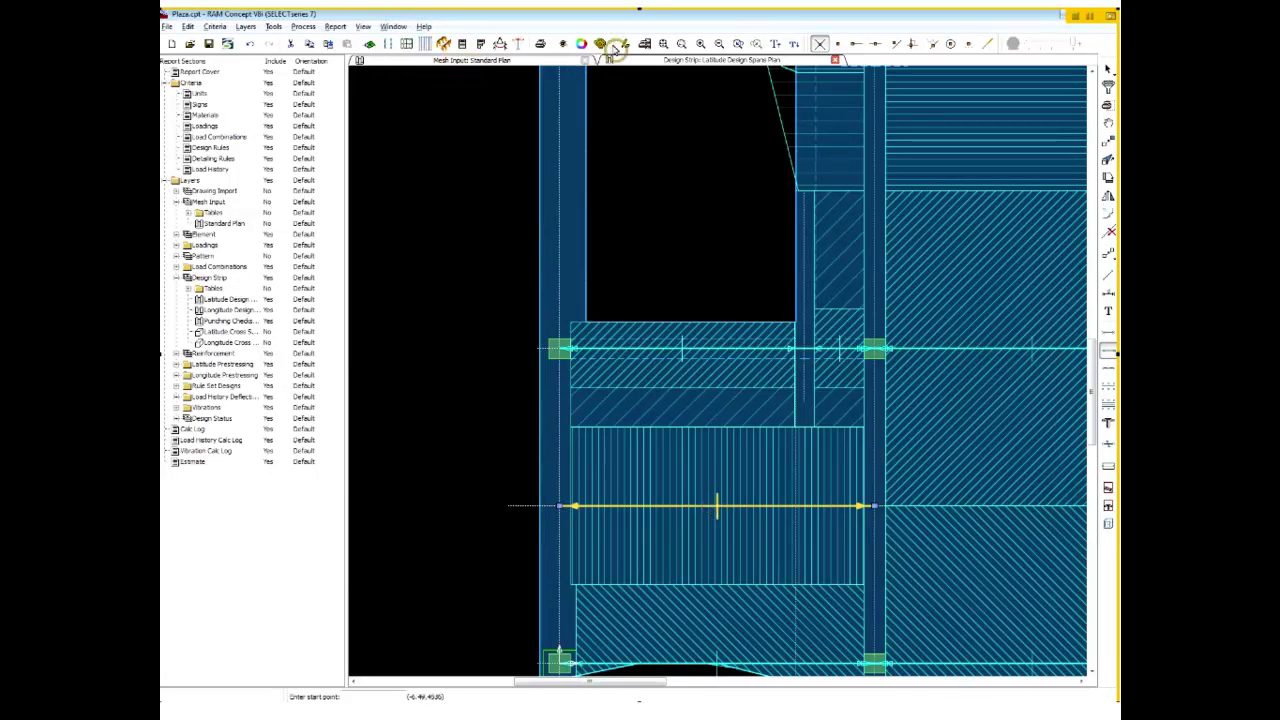
Zoom to the full slab extents, then window-zoom onto the middle bays and column lines.
{"action": "left_click", "coordinate": [665, 46]}
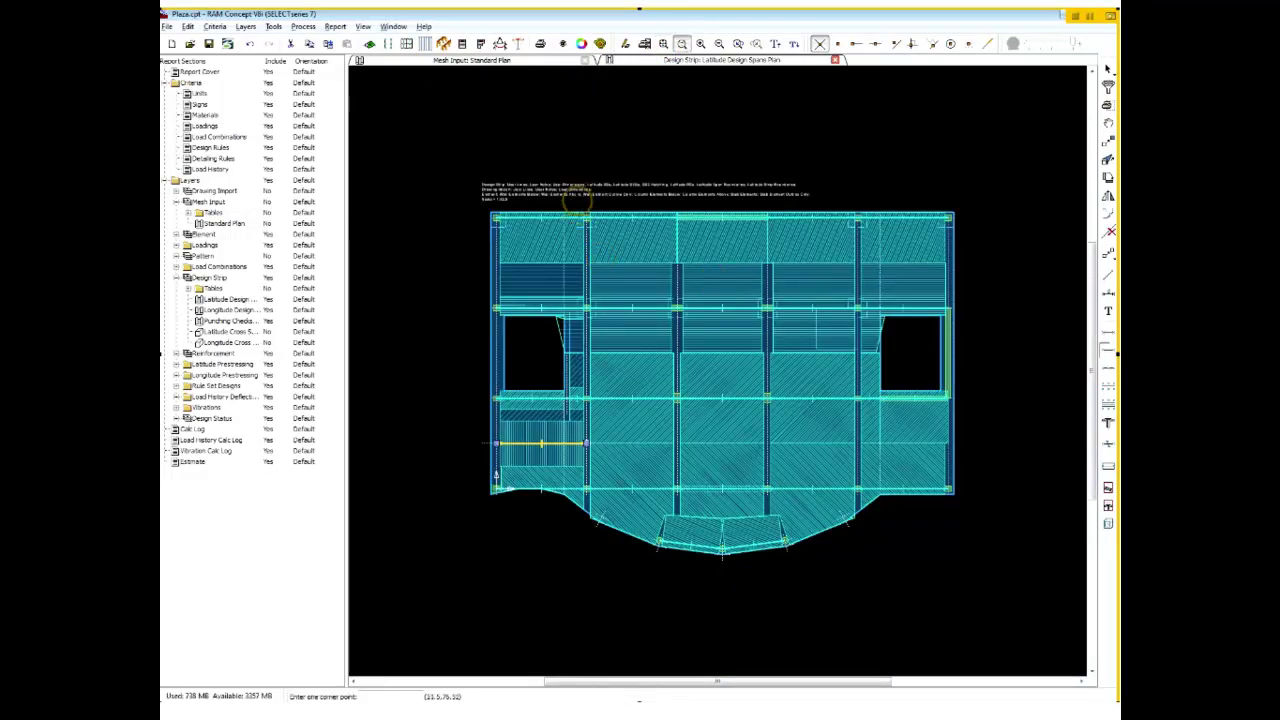
{"action": "left_click", "coordinate": [579, 206]}
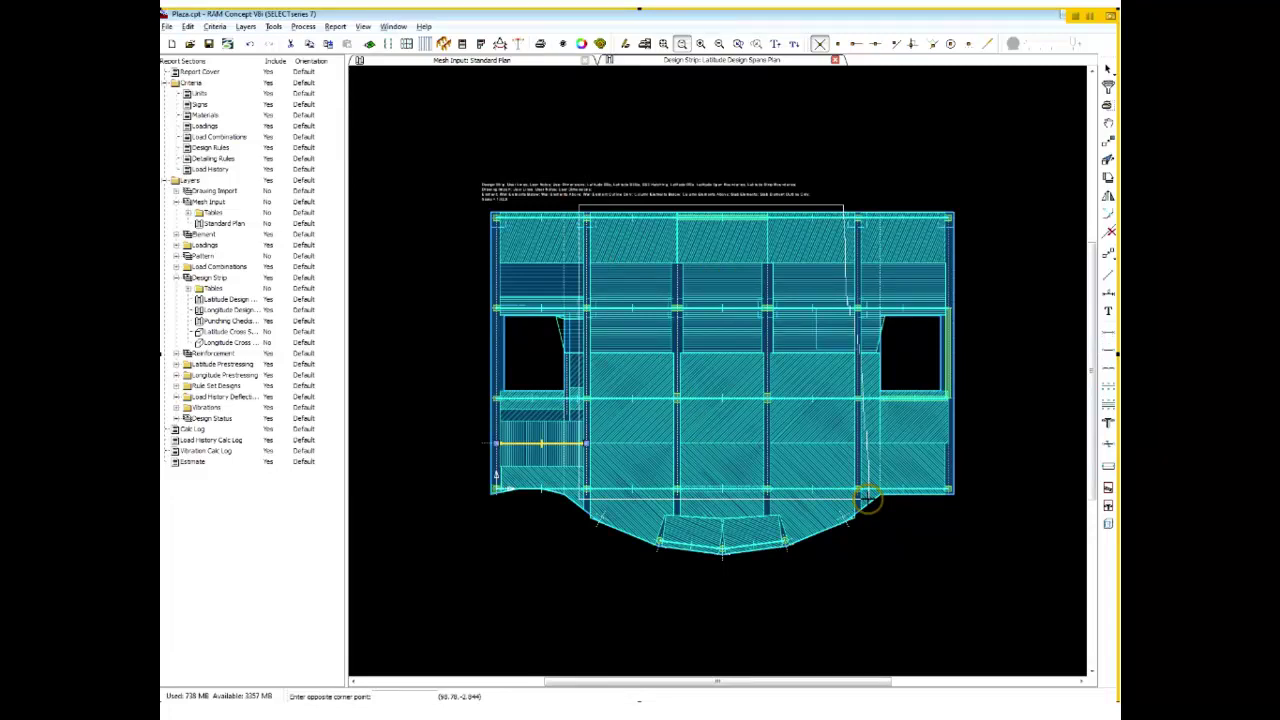
{"action": "left_click", "coordinate": [866, 498]}
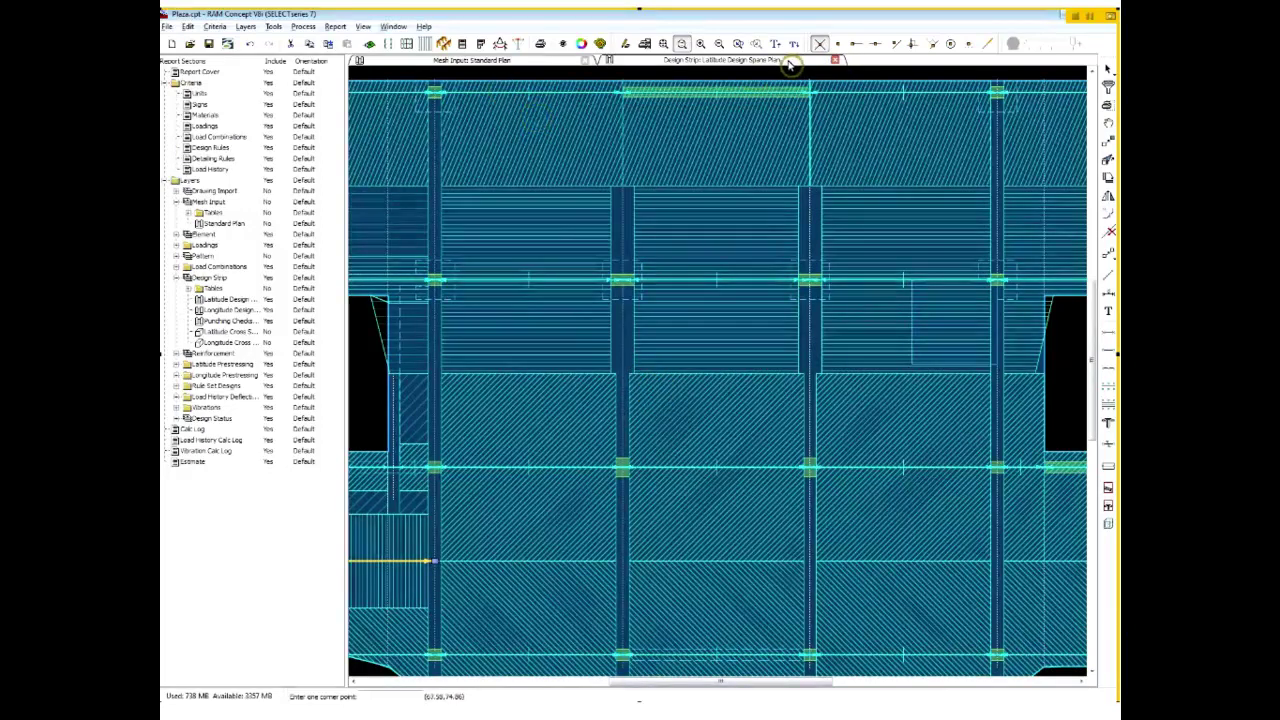
For both left-bay strips, turn off Detect Supports and set the End 2 support width to 1.
{"action": "left_click", "coordinate": [1107, 69]}
{"action": "left_click", "coordinate": [550, 128]}
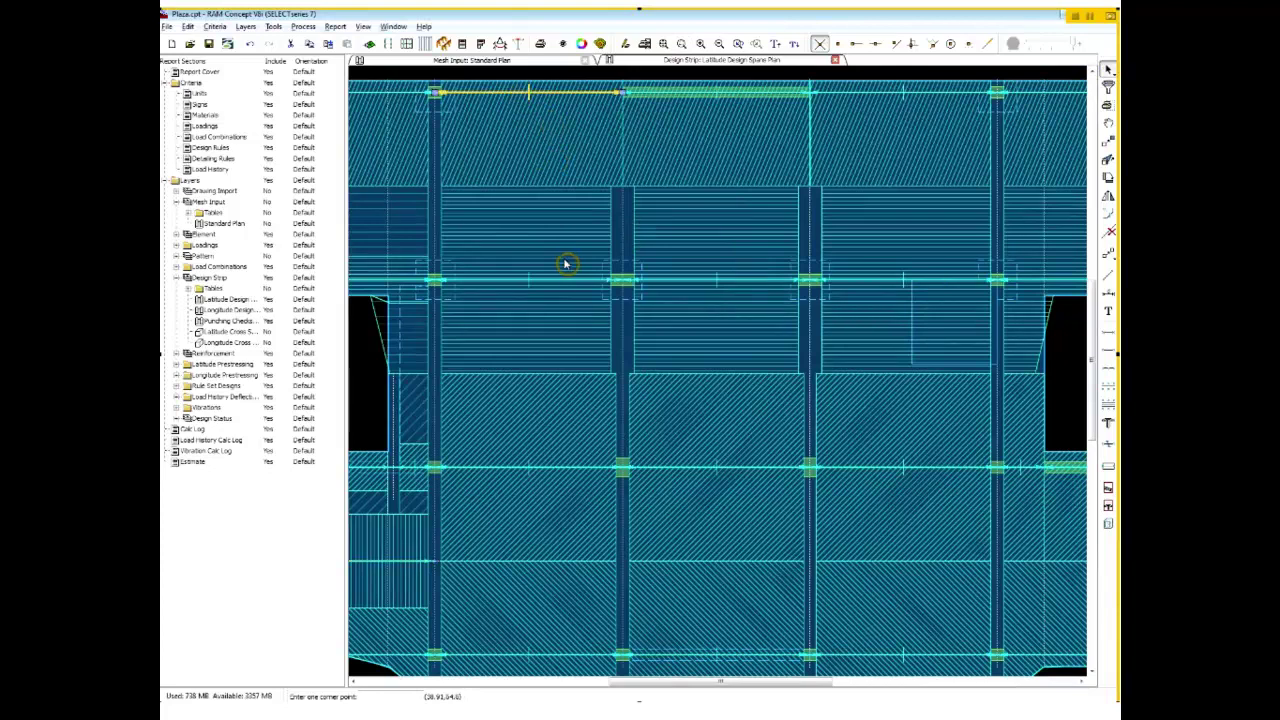
{"action": "left_click", "coordinate": [530, 462]}
{"action": "left_click", "coordinate": [573, 601]}
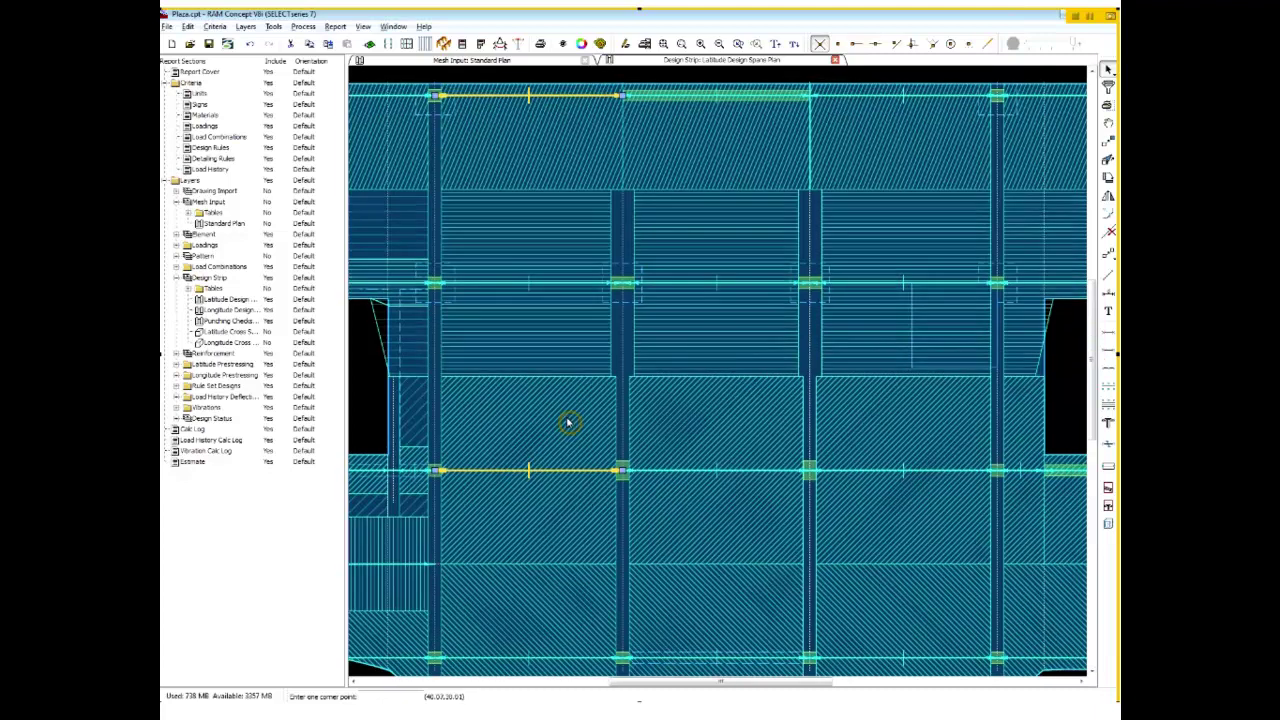
{"action": "right_click", "coordinate": [604, 432]}
{"action": "left_click", "coordinate": [622, 470]}
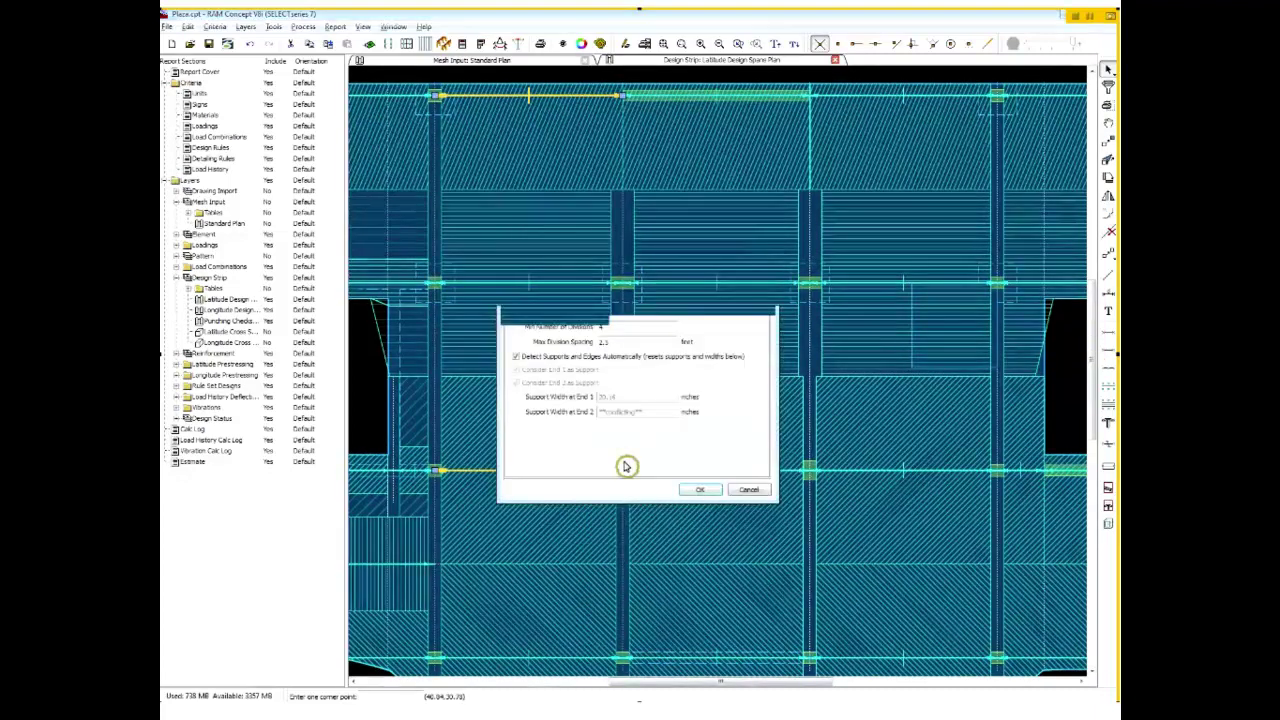
{"action": "left_click", "coordinate": [516, 356]}
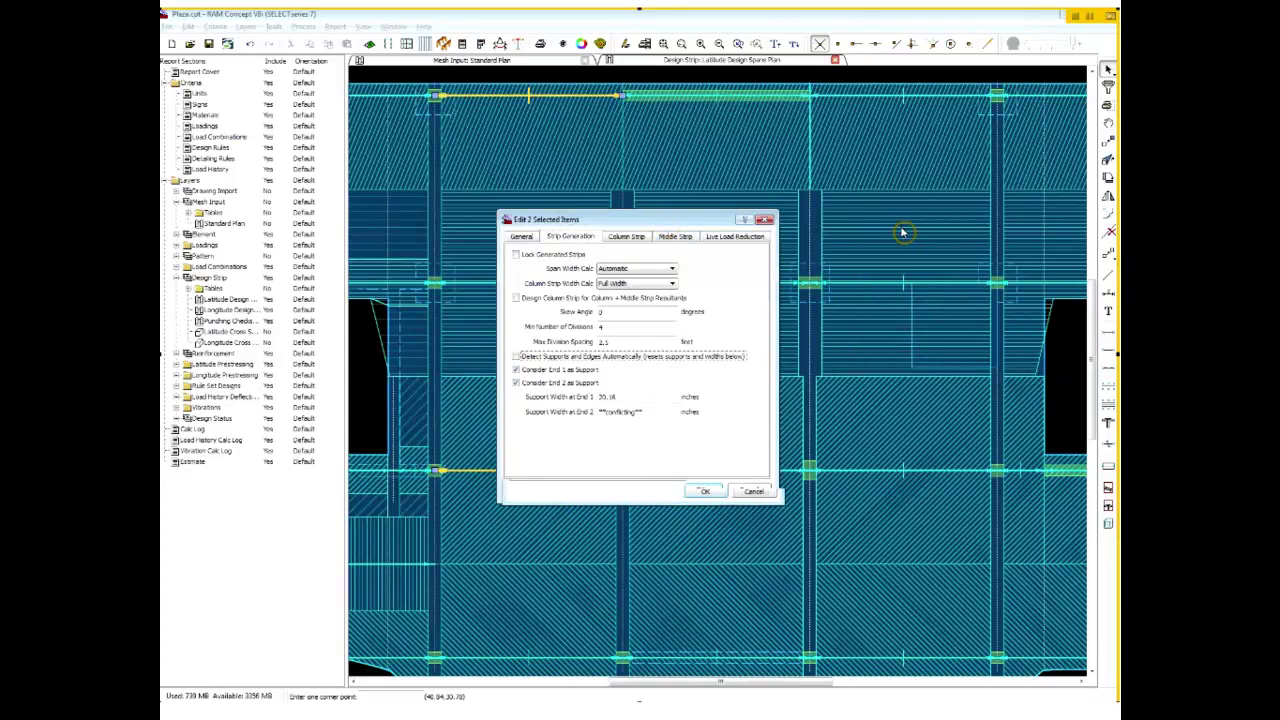
{"action": "left_click_drag", "start_coordinate": [903, 232], "coordinate": [900, 236]}
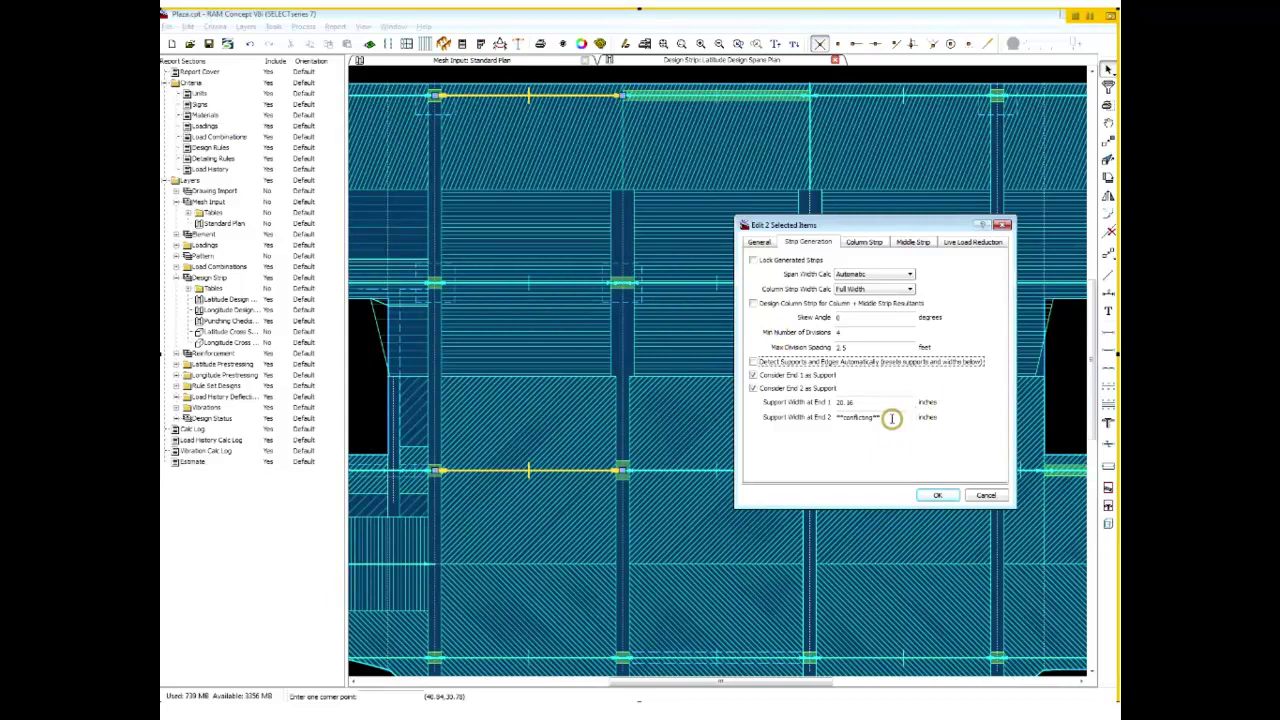
{"action": "double_click", "coordinate": [891, 418]}
{"action": "type", "text": "1"}
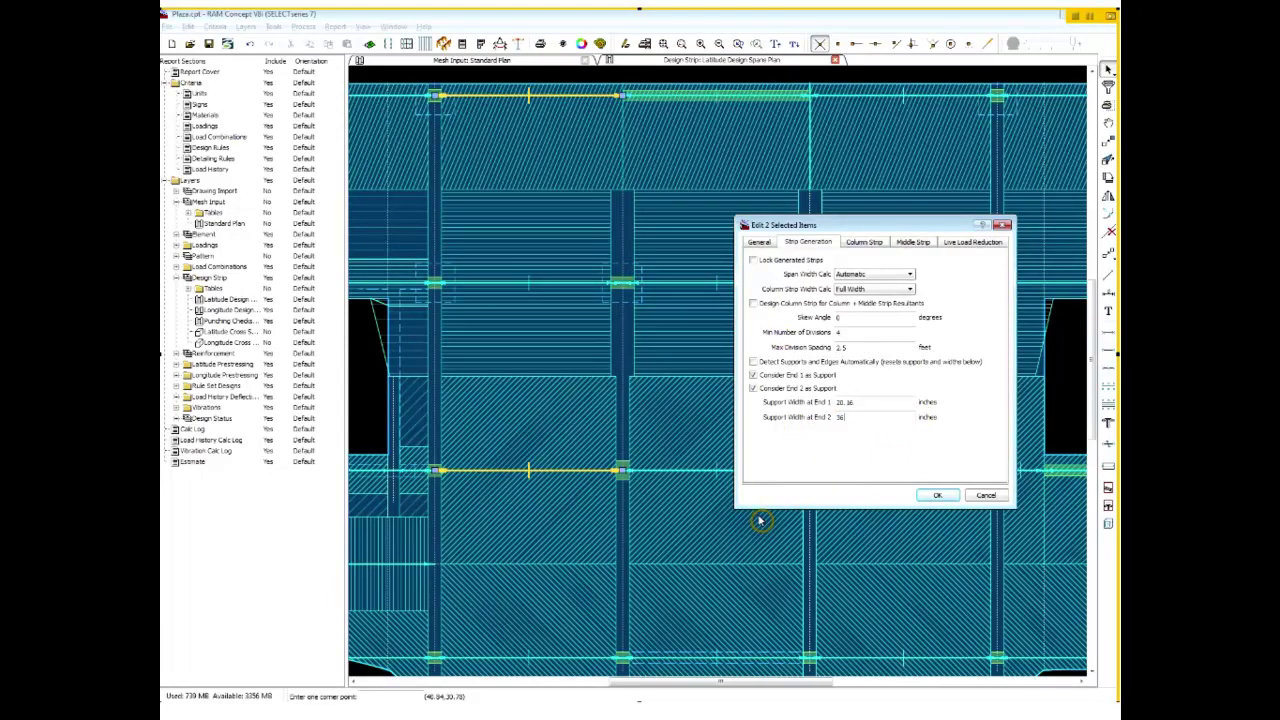
{"action": "left_click", "coordinate": [942, 497]}
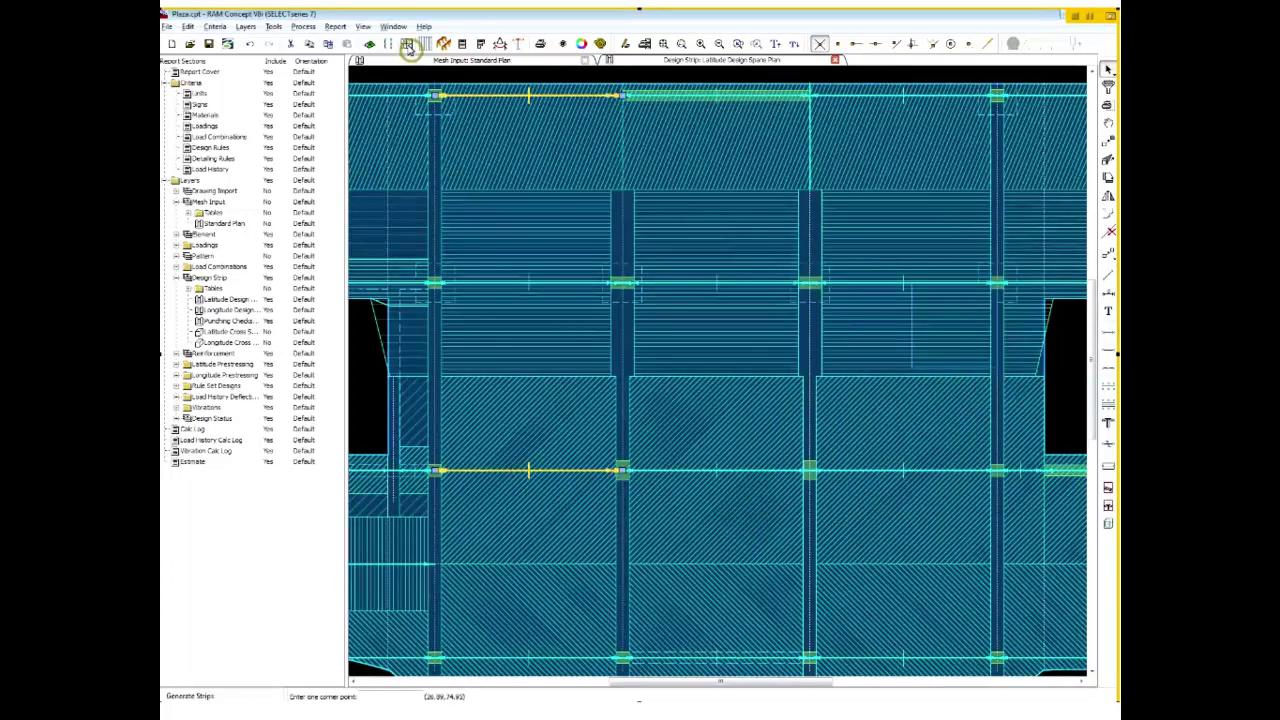
Give the right-bay strips a fixed 36-inch support width at End 1.
{"action": "left_click", "coordinate": [747, 502]}
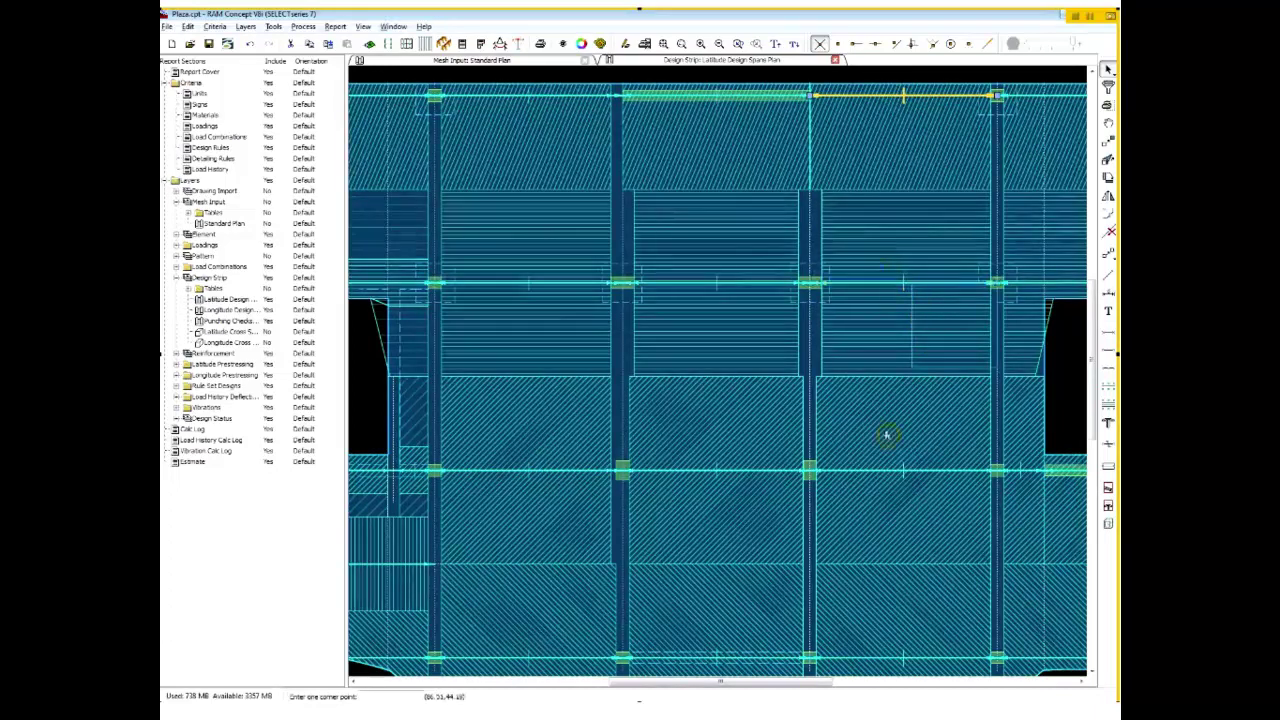
{"action": "right_click", "coordinate": [780, 207]}
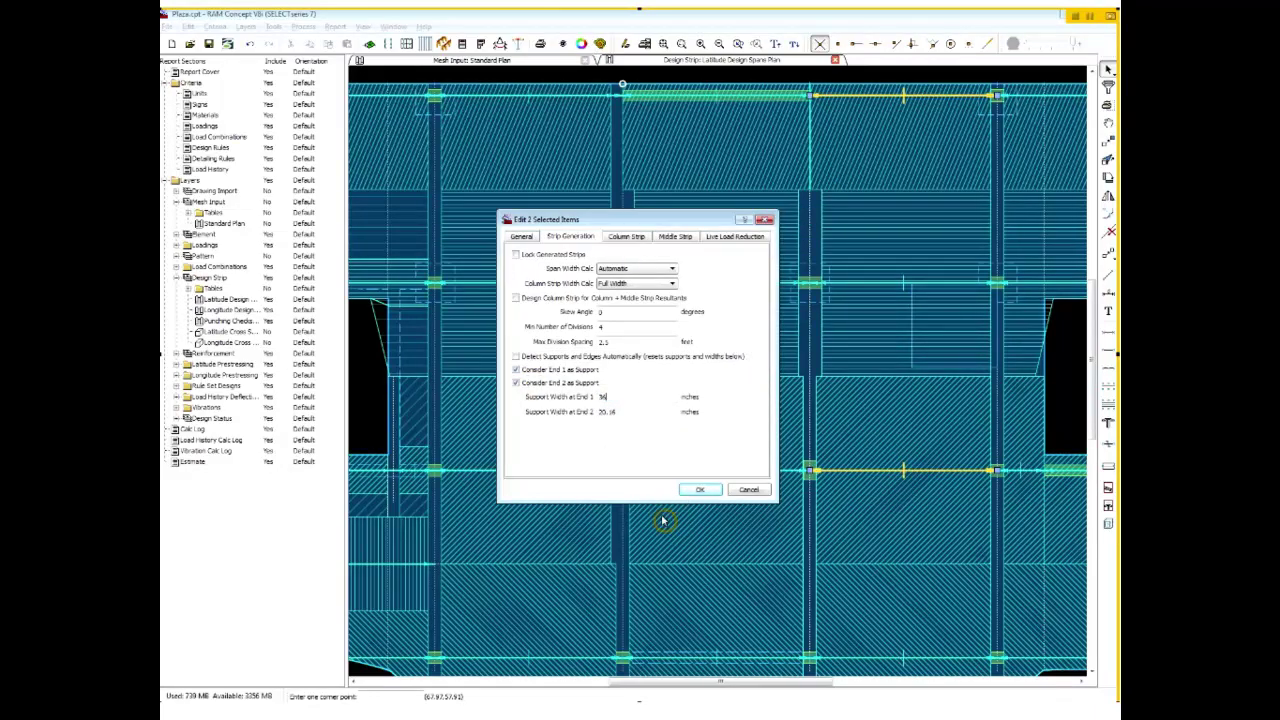
{"action": "left_click", "coordinate": [700, 490]}
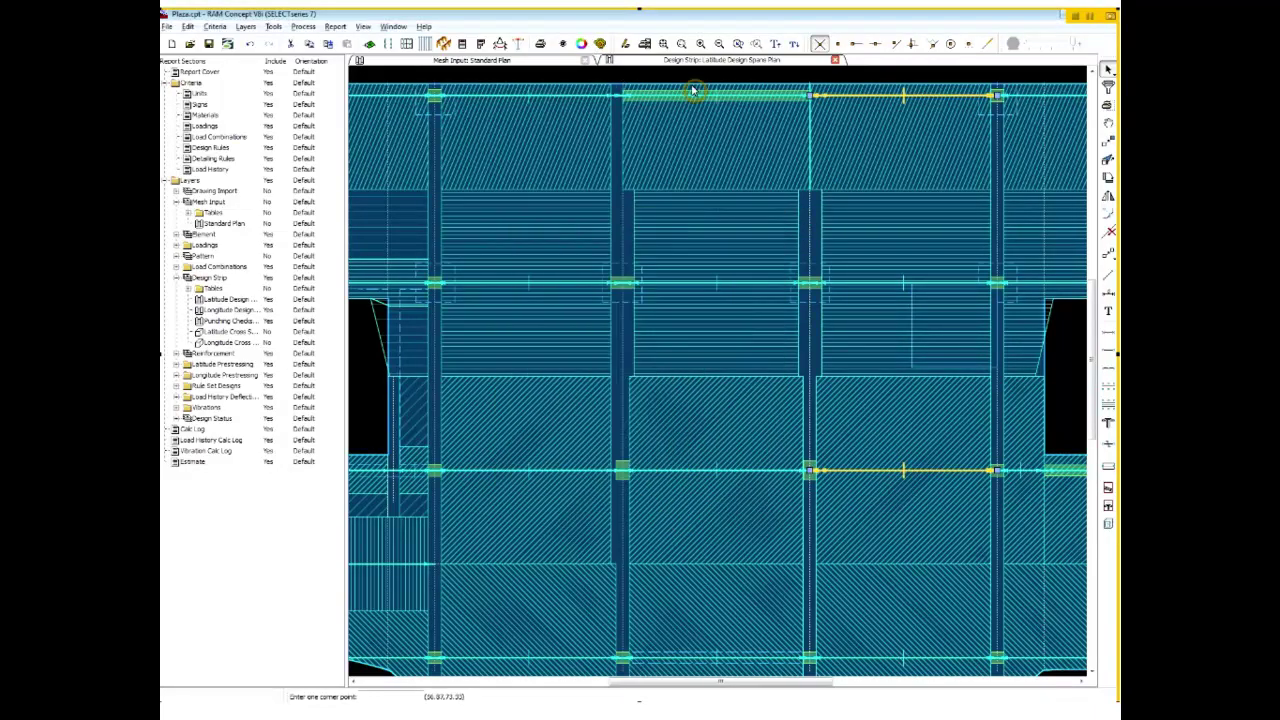
Replace the conflicting End 2 width of the middle-bay strips with 36 inches.
{"action": "left_click", "coordinate": [726, 508]}
{"action": "right_click", "coordinate": [726, 508]}
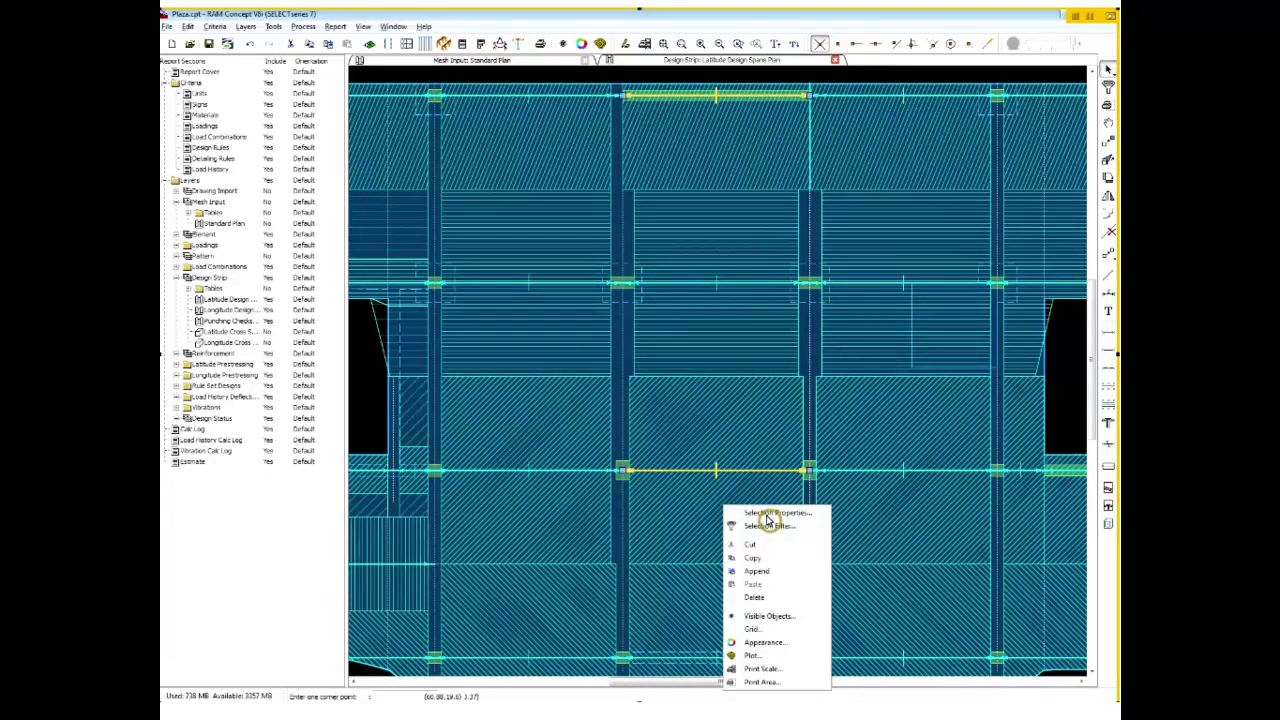
{"action": "left_click", "coordinate": [766, 515]}
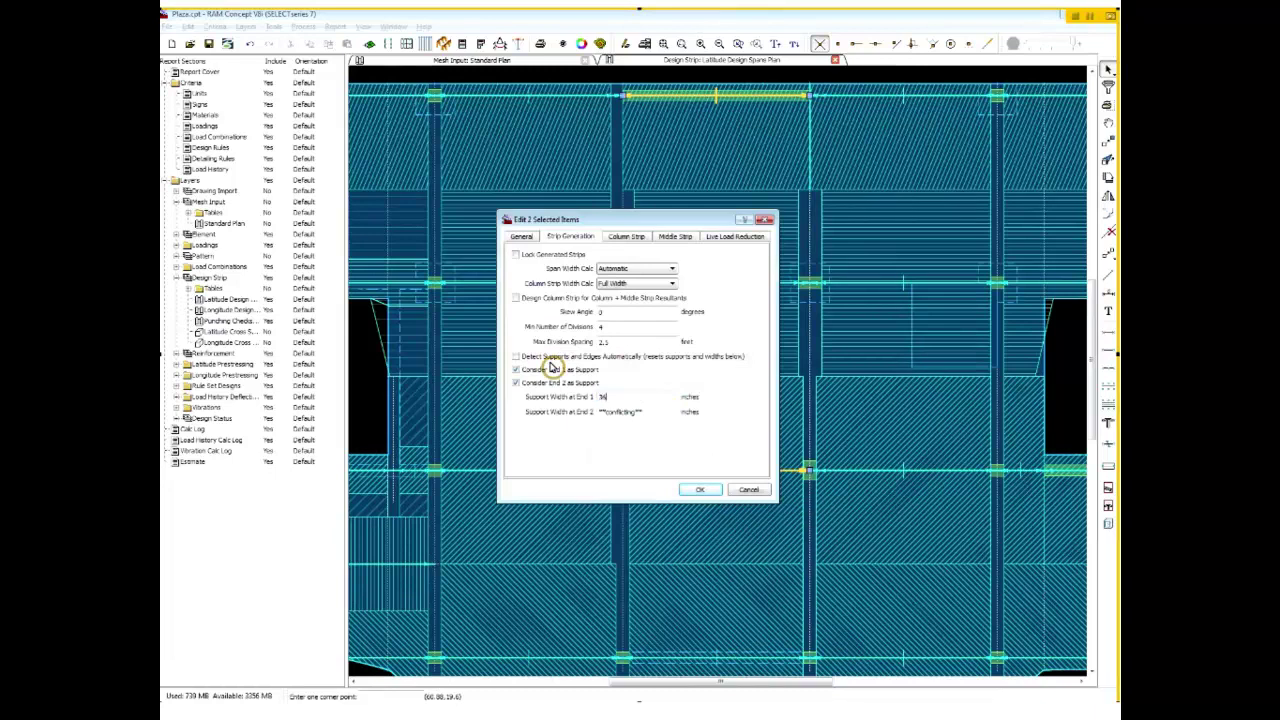
{"action": "left_click_drag", "start_coordinate": [659, 416], "coordinate": [558, 396]}
{"action": "type", "text": "36"}
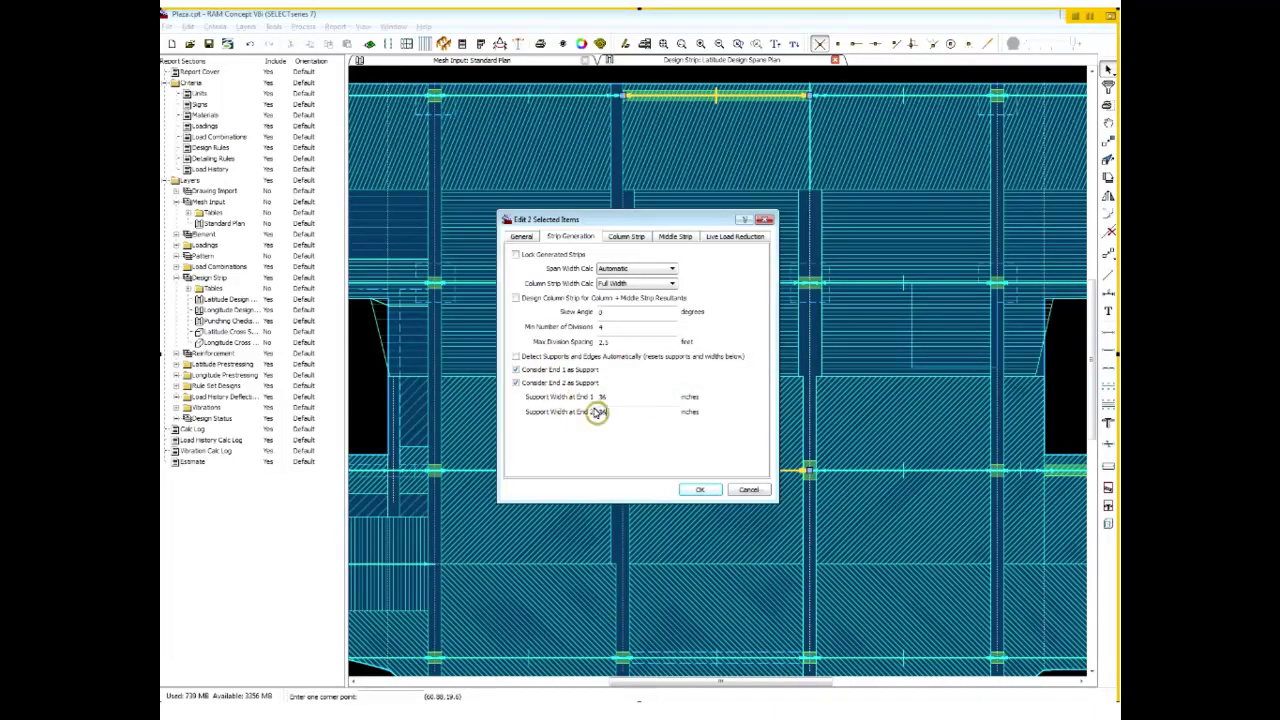
{"action": "left_click", "coordinate": [704, 490]}
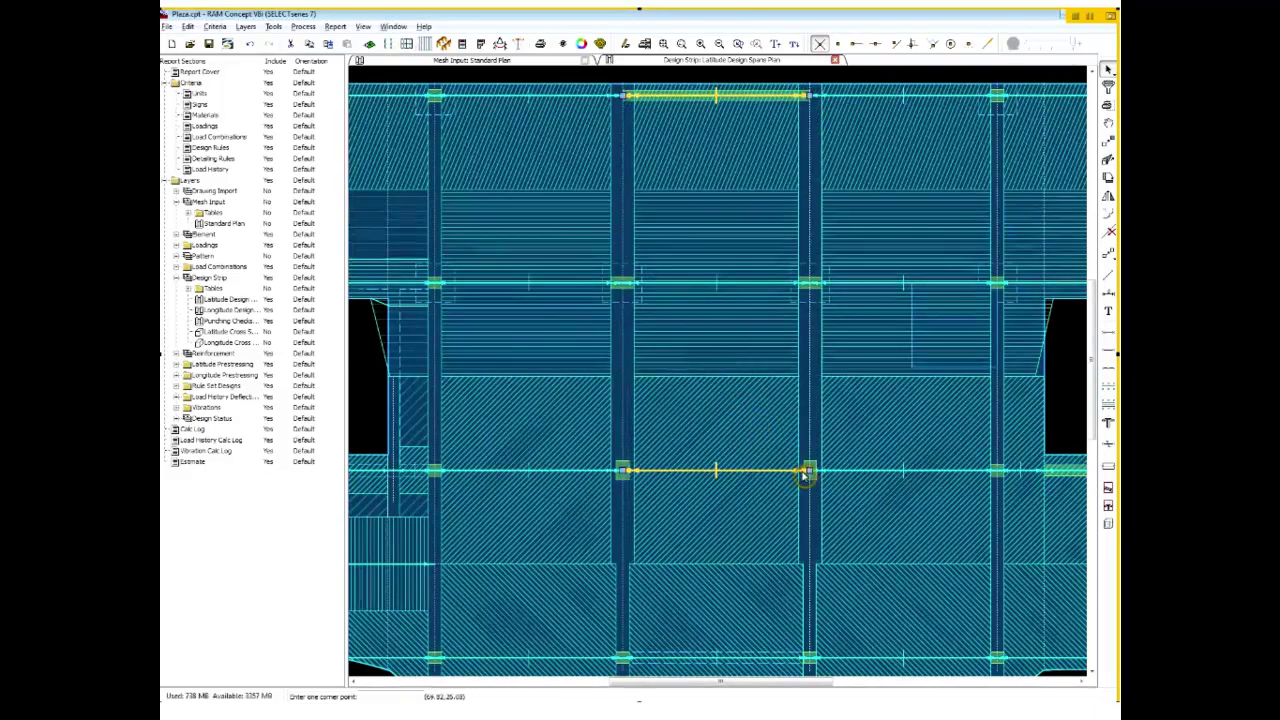